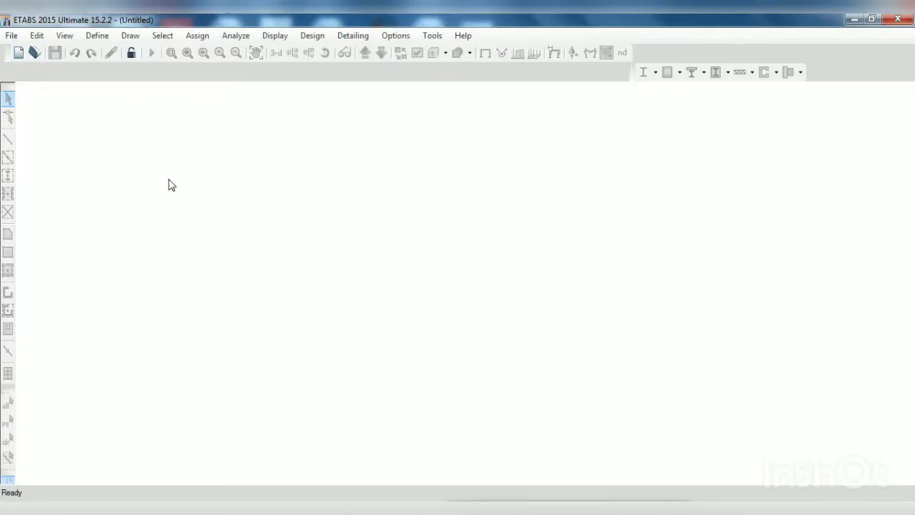
- Start a new model with built-in Metric SI units and Indian codes IS 800:2007 and IS 456:2000
left_click(18, 37)
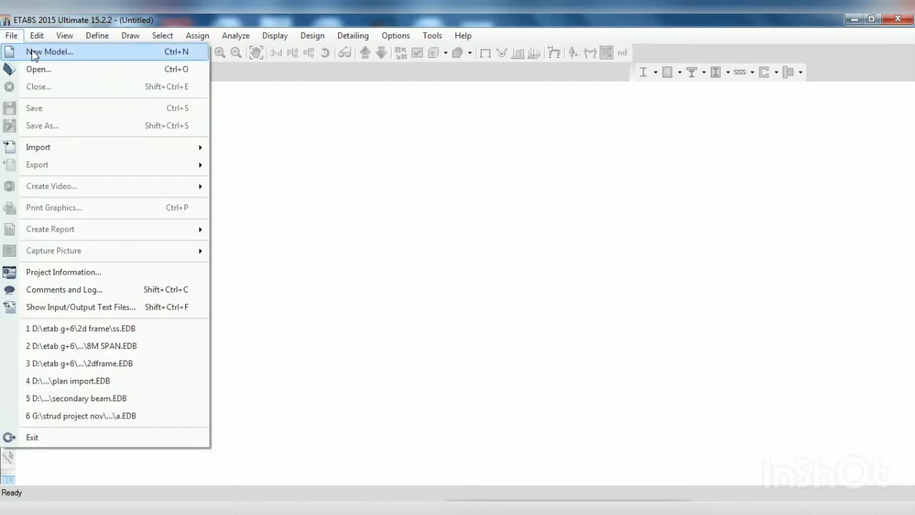
left_click(34, 52)
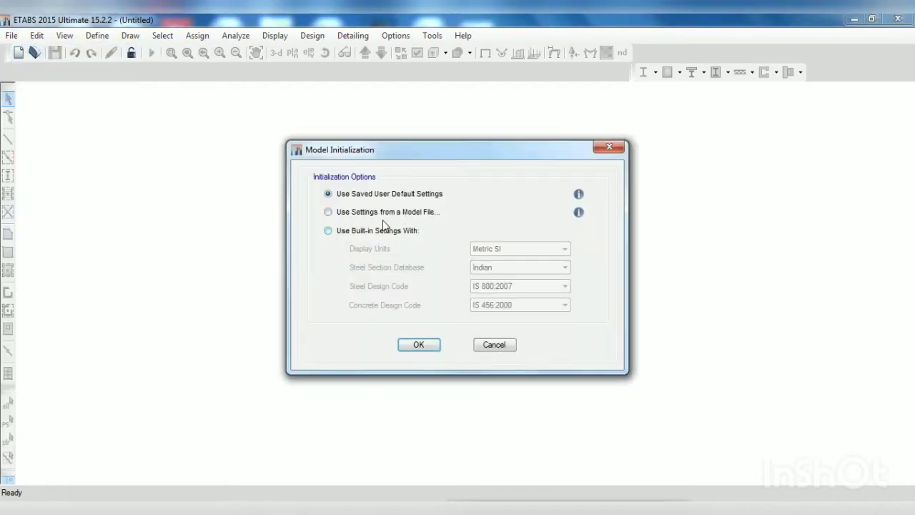
left_click(382, 230)
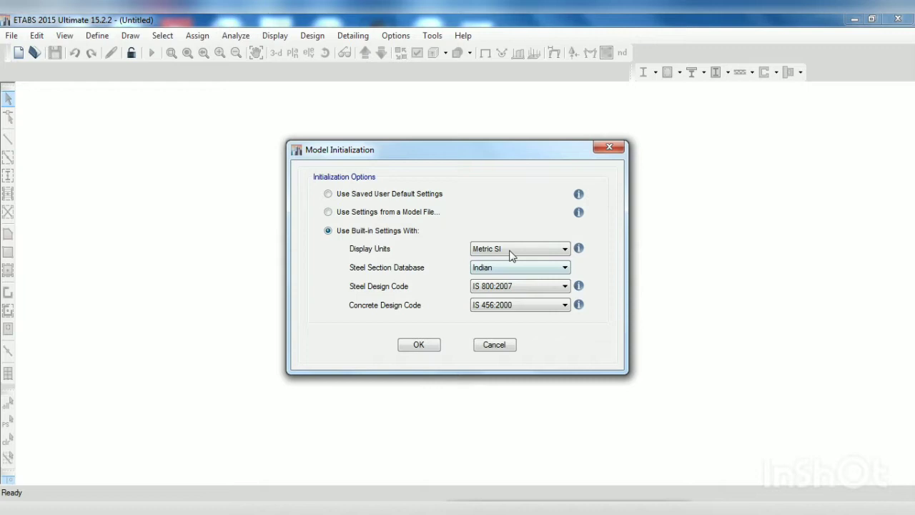
left_click(419, 344)
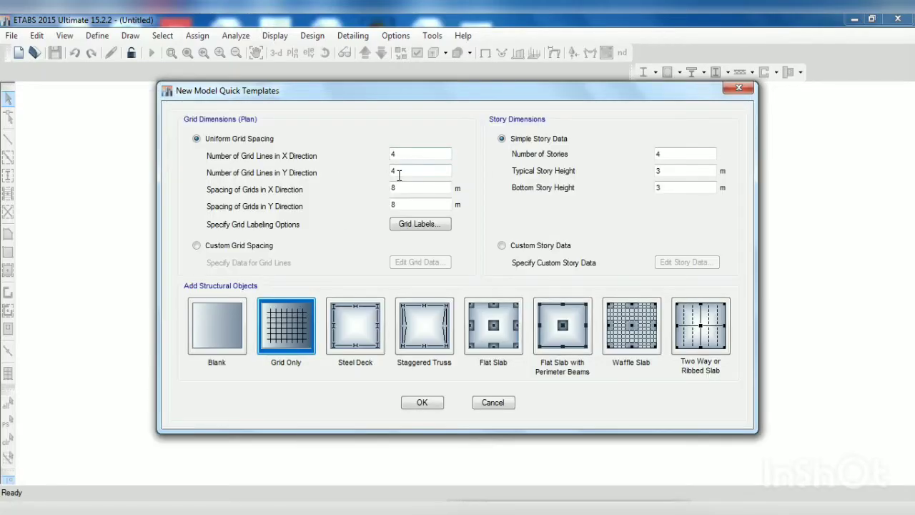
- Set 1 Y grid line and 7.5 m X spacing, checking the frame PDF, then set 7 stories
left_click_drag(399, 175, 386, 171)
type("1")
key("Tab")
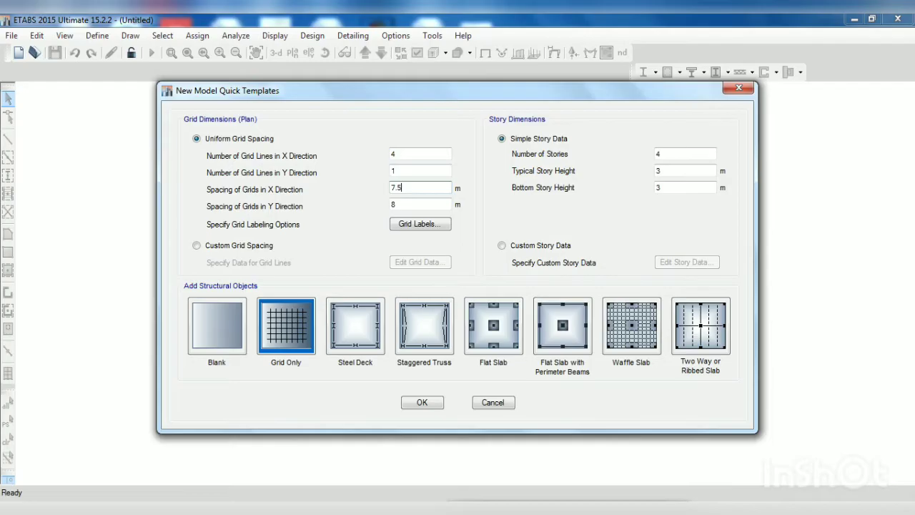
key("alt+Tab")
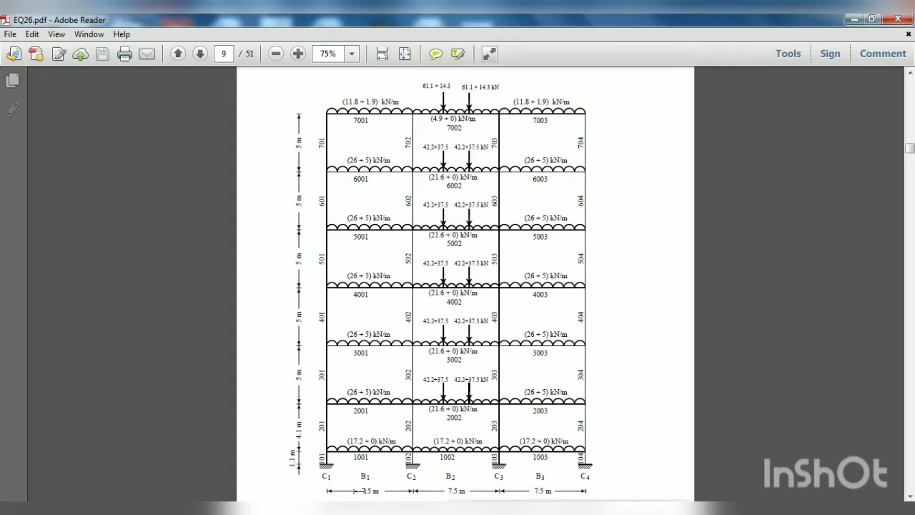
key("alt+Tab")
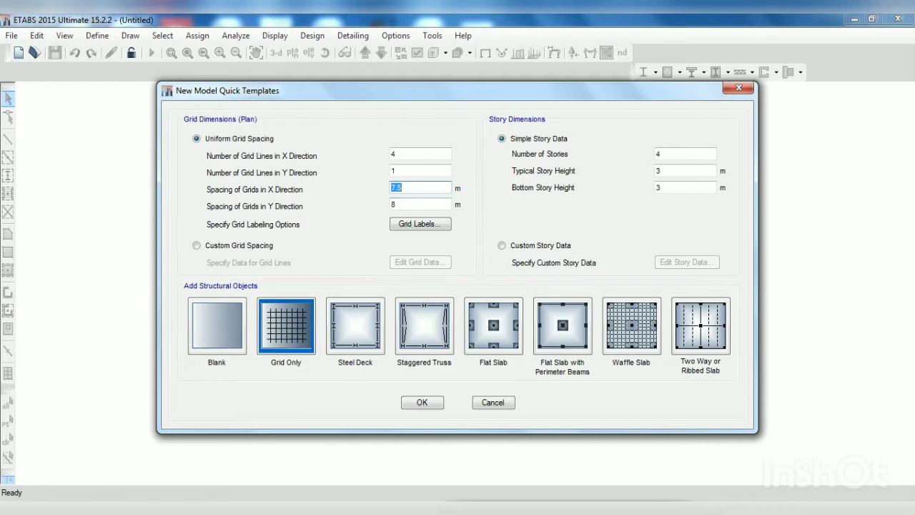
key("alt+Tab")
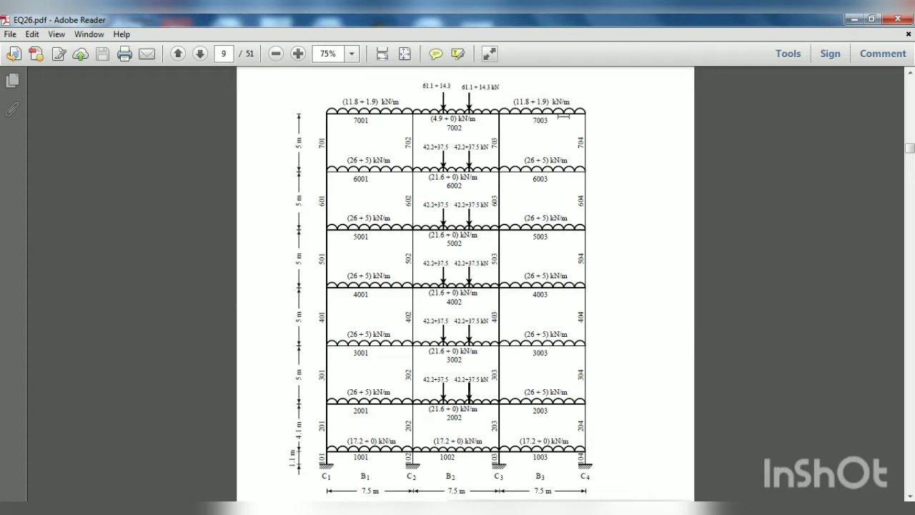
key("alt+Tab")
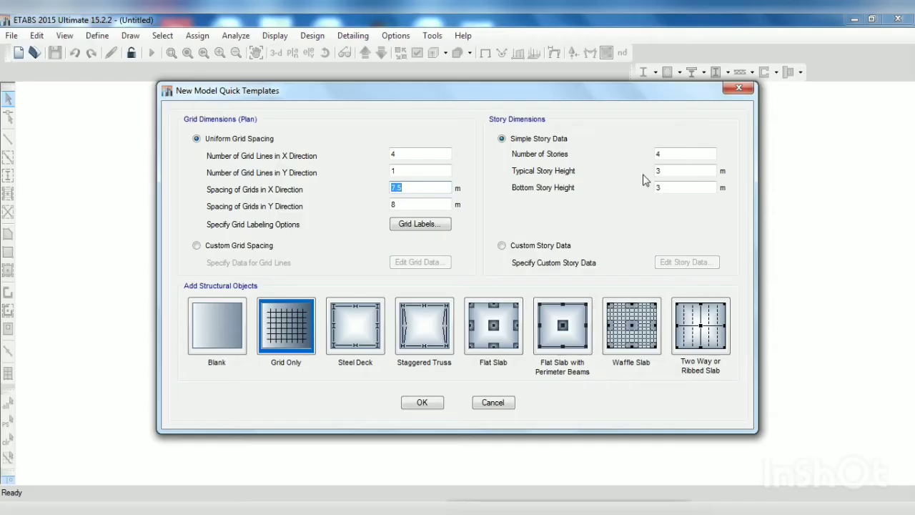
double_click(658, 153)
- Switch to custom story data and enter Story1 height 1.1 m and Story2 height 4.1 m
left_click(526, 246)
left_click(703, 264)
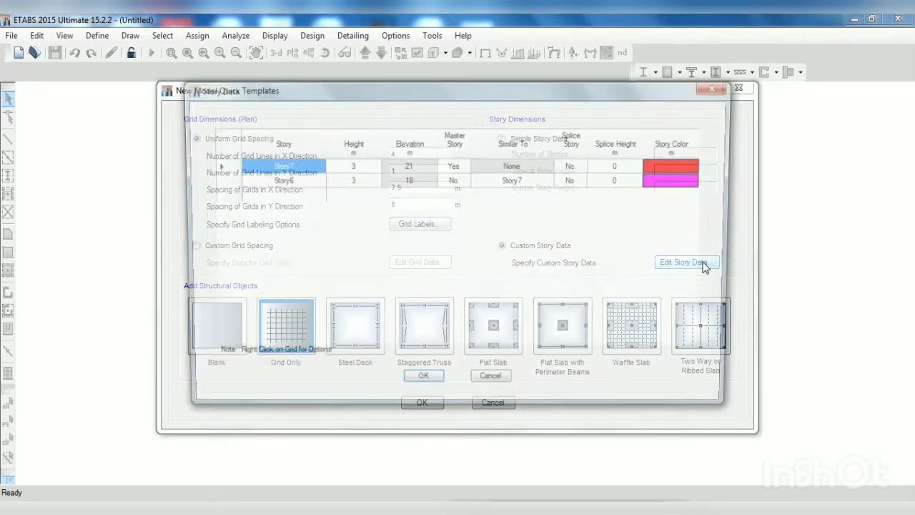
key("alt+Tab")
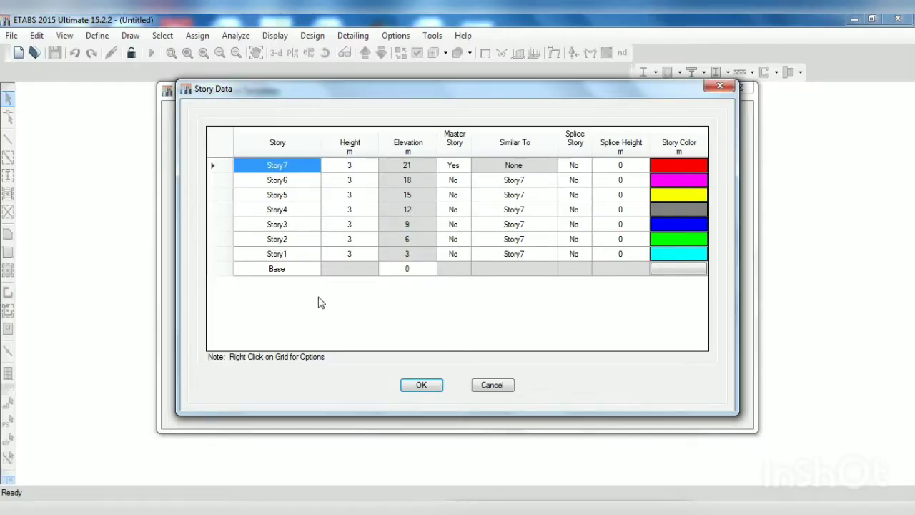
left_click(357, 254)
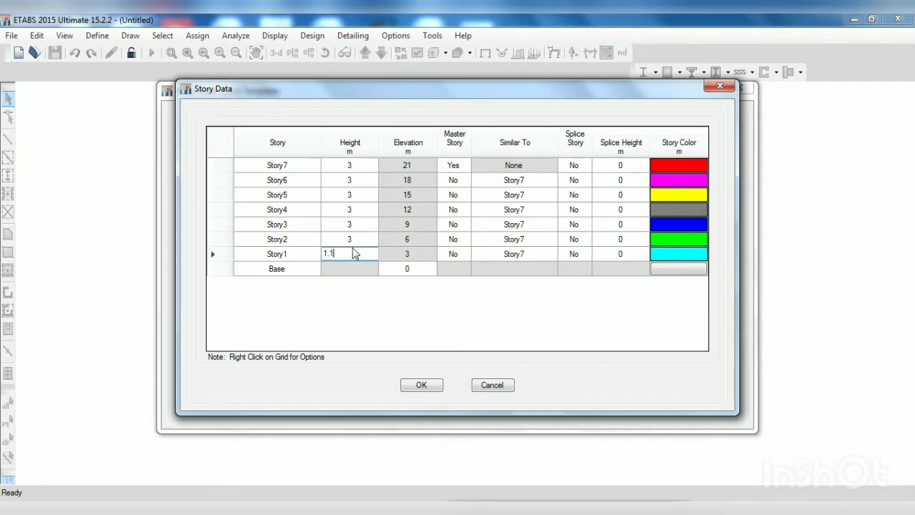
left_click(352, 240)
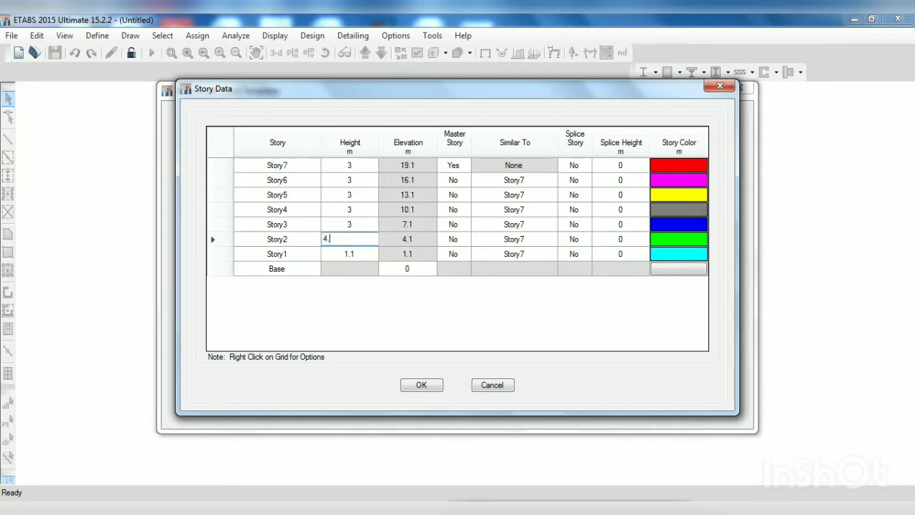
- Set the heights of Story3 through Story7 to 5 m each
left_click(357, 226)
type("5")
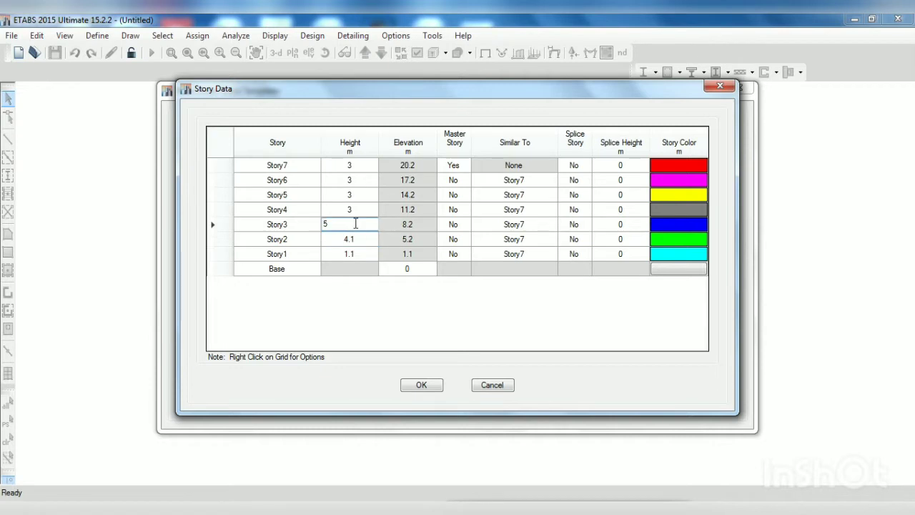
left_click(350, 210)
type("5")
left_click(352, 198)
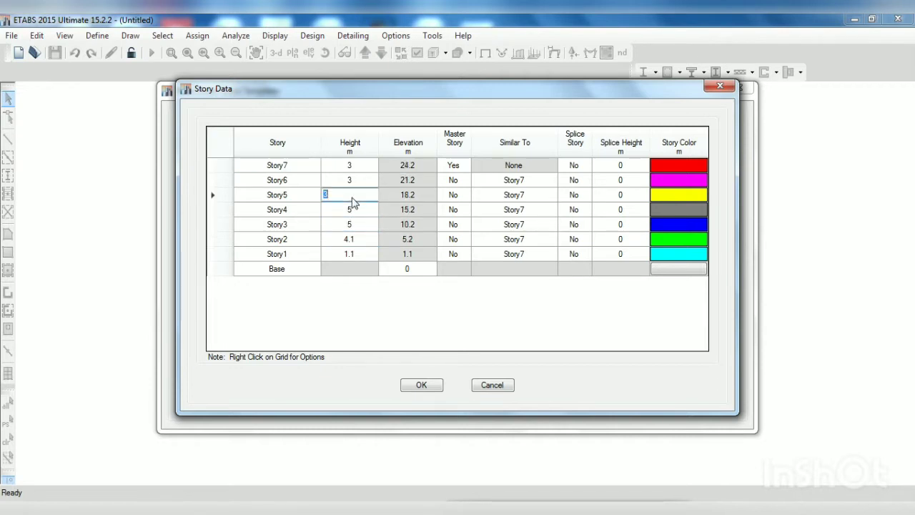
type("5")
left_click(351, 182)
type("5")
left_click(352, 167)
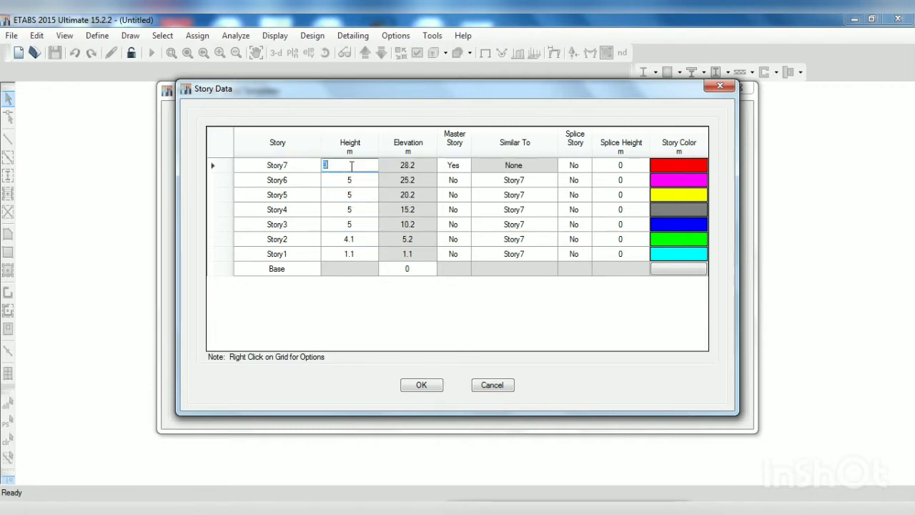
type("5")
key("Return")
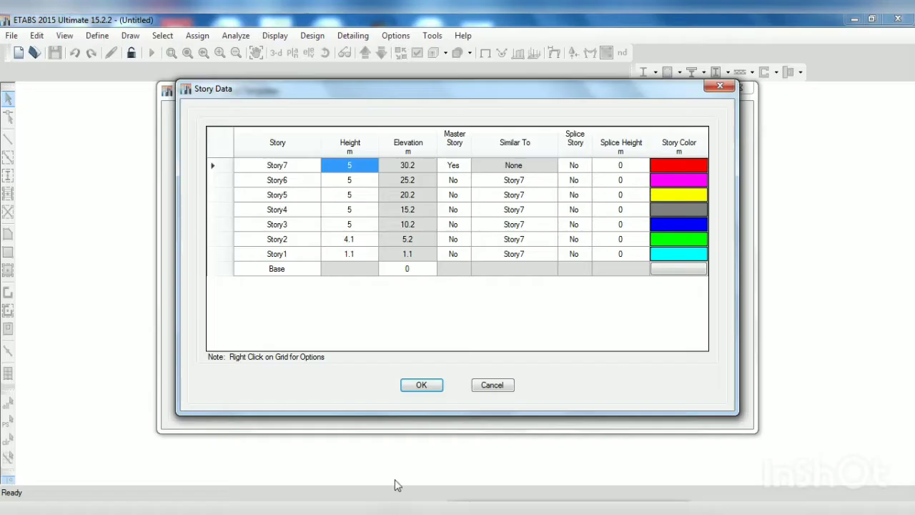
- Make Story2 a master story
left_click(453, 238)
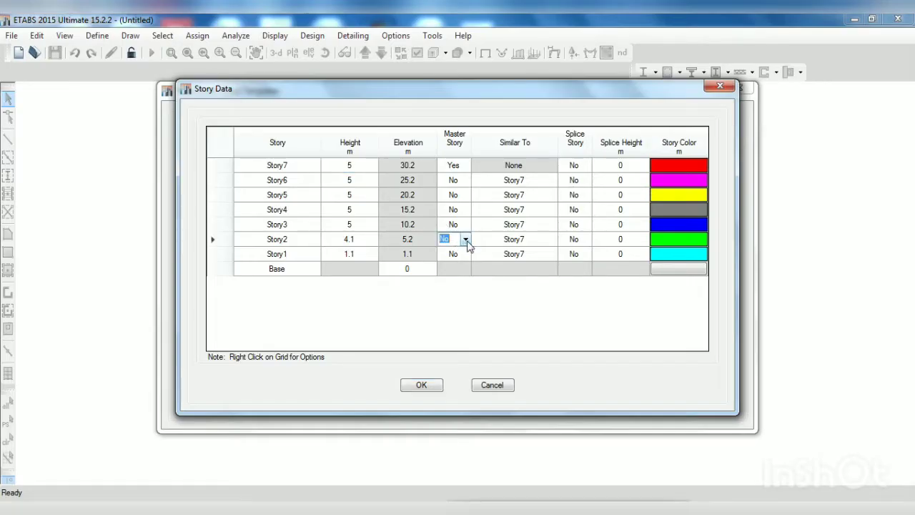
left_click(465, 239)
left_click(454, 254)
- Set Story3, Story4, Story5 and Story6 similar to Story2
left_click(528, 226)
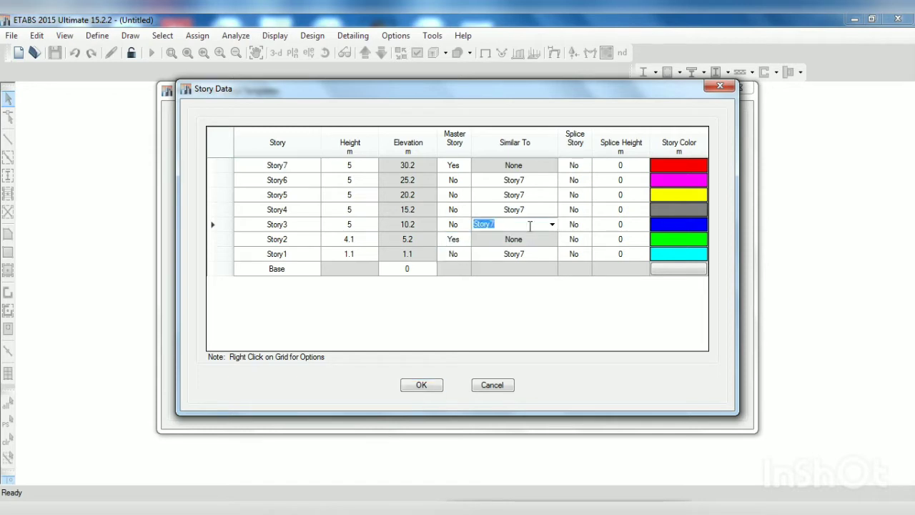
left_click(552, 224)
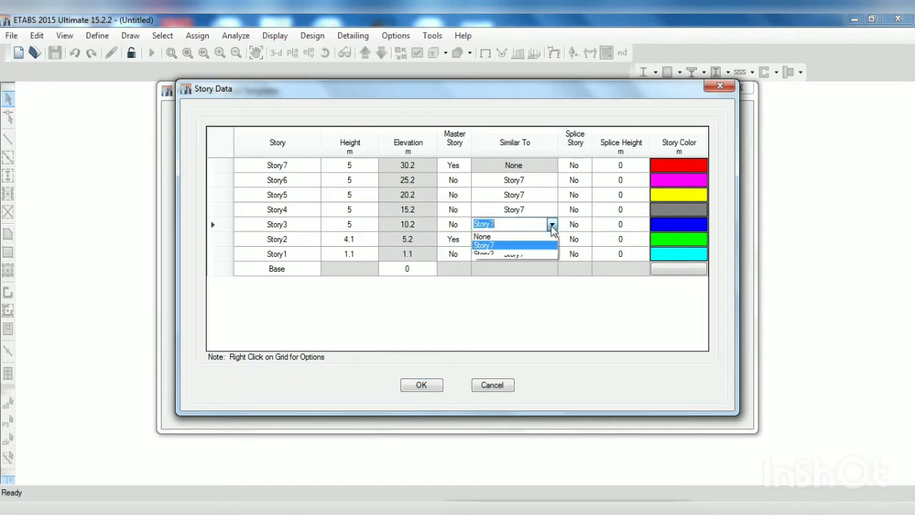
left_click(495, 255)
left_click(531, 209)
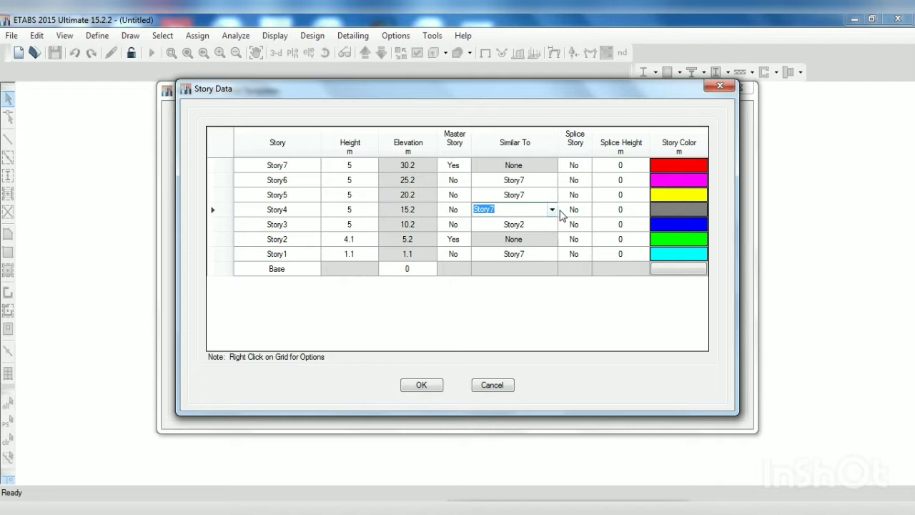
left_click(552, 209)
left_click(506, 242)
left_click(543, 194)
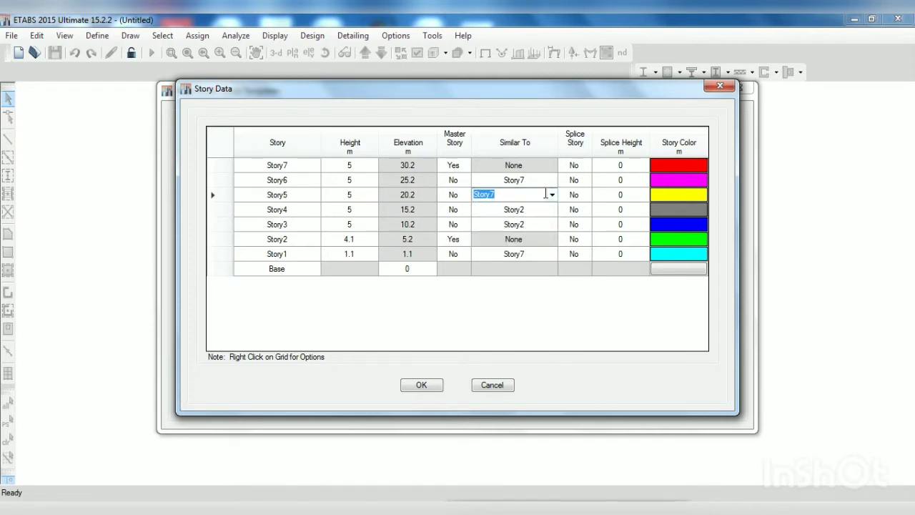
left_click(552, 194)
left_click(519, 226)
left_click(534, 180)
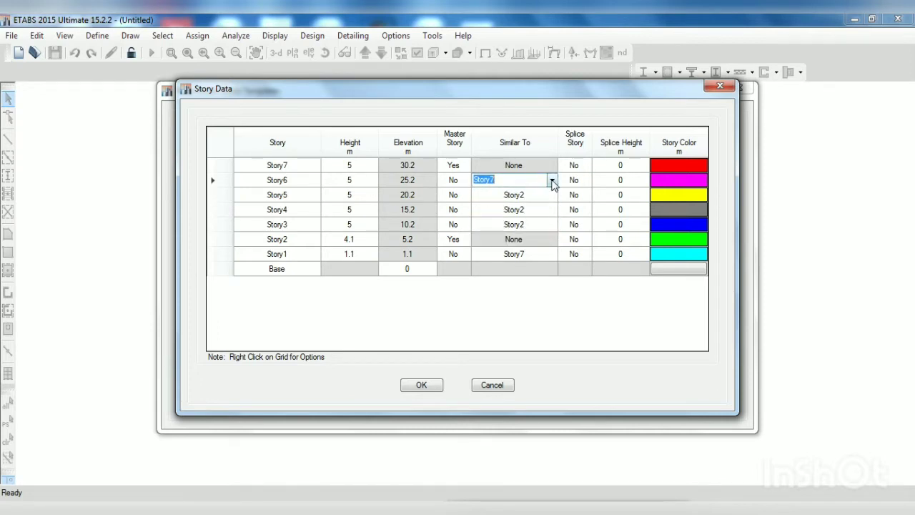
left_click(552, 180)
left_click(507, 205)
- Set Story7's Master Story to No
left_click(454, 168)
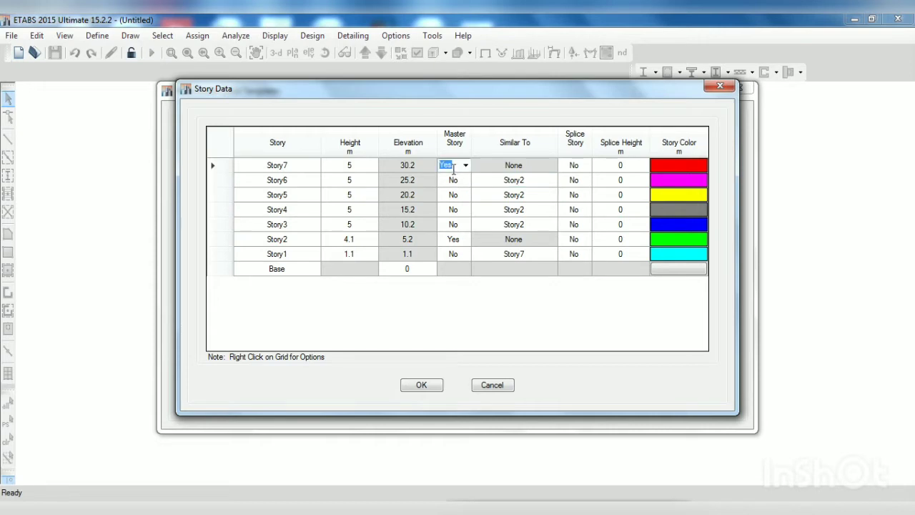
left_click(465, 165)
left_click(461, 188)
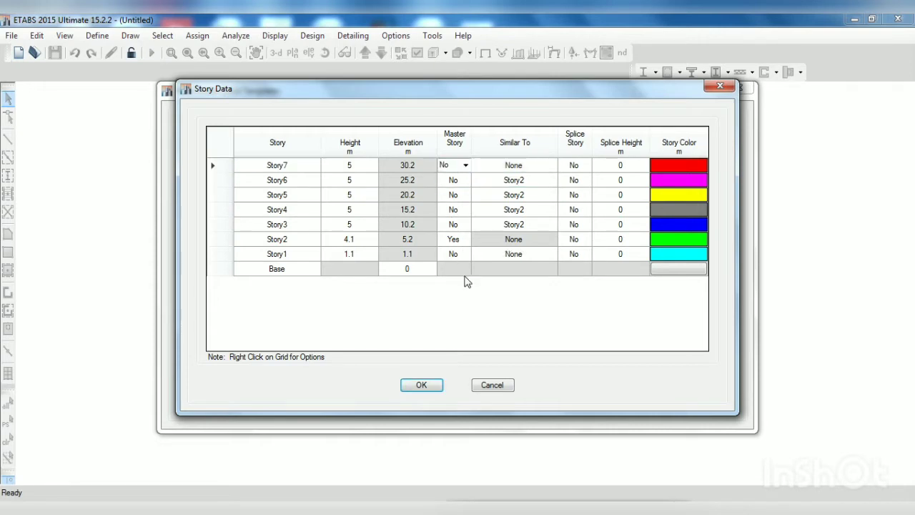
- Create the model from the template and display elevation view 1 along grid line 1
left_click(428, 386)
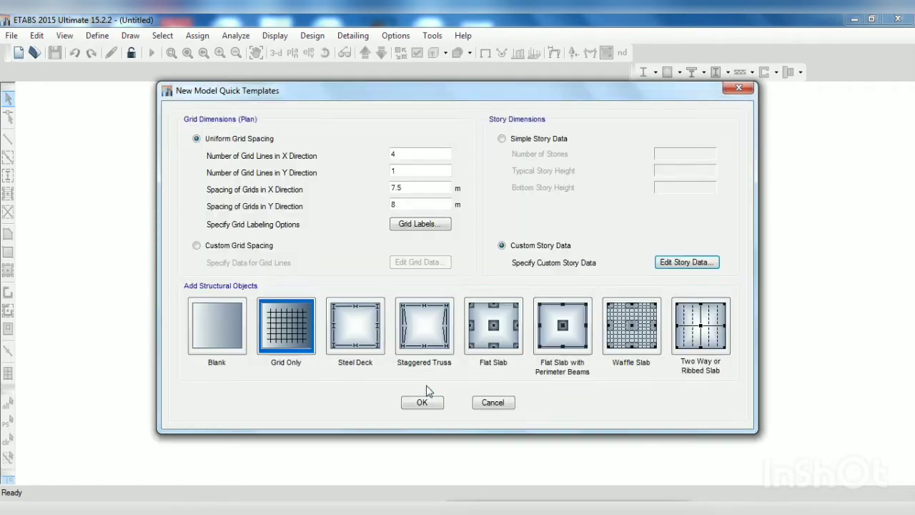
left_click(424, 403)
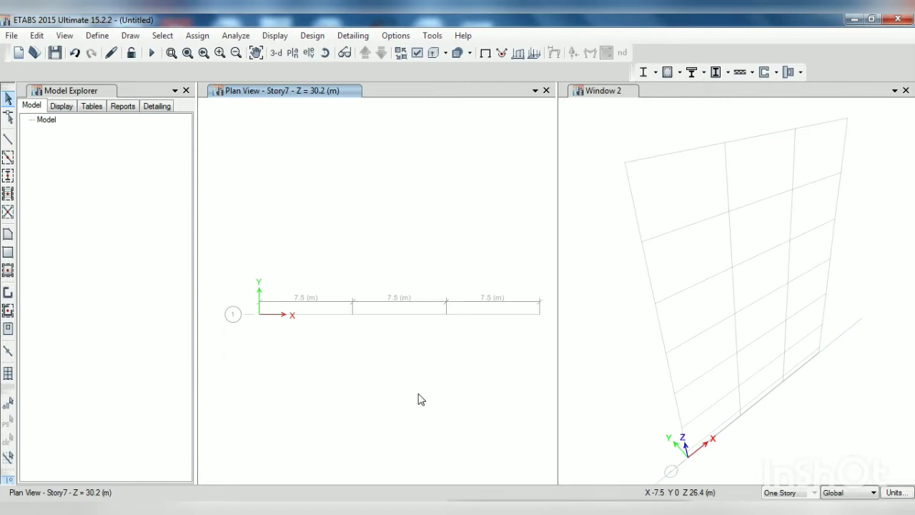
left_click(308, 53)
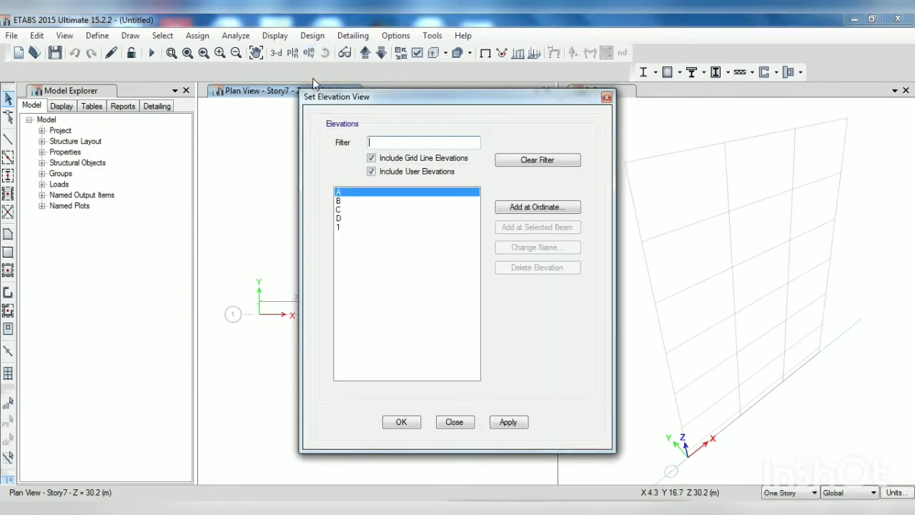
left_click(341, 226)
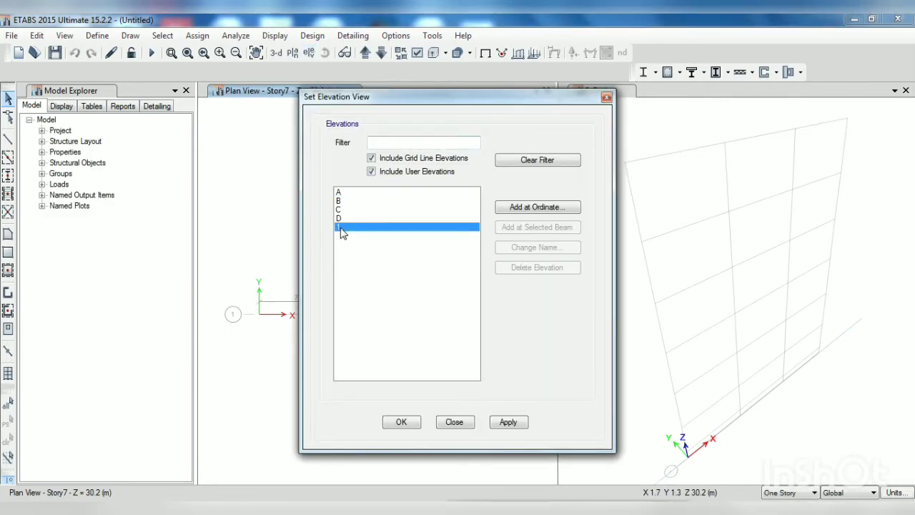
left_click(507, 422)
left_click(402, 422)
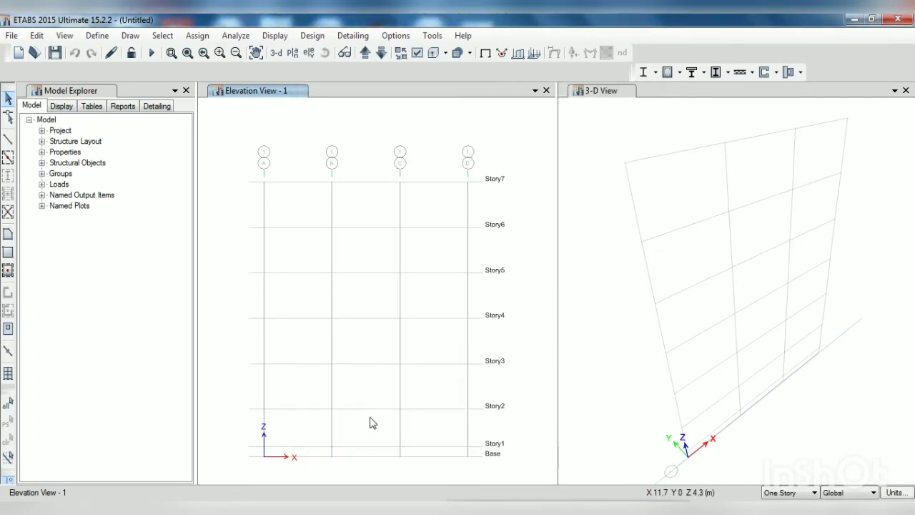
- Add a new Indian concrete material of grade M15
left_click(97, 36)
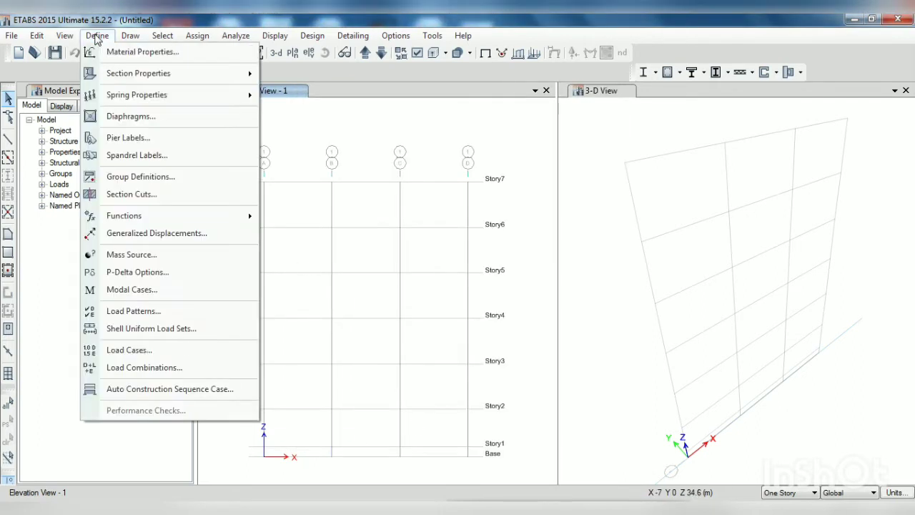
left_click(123, 53)
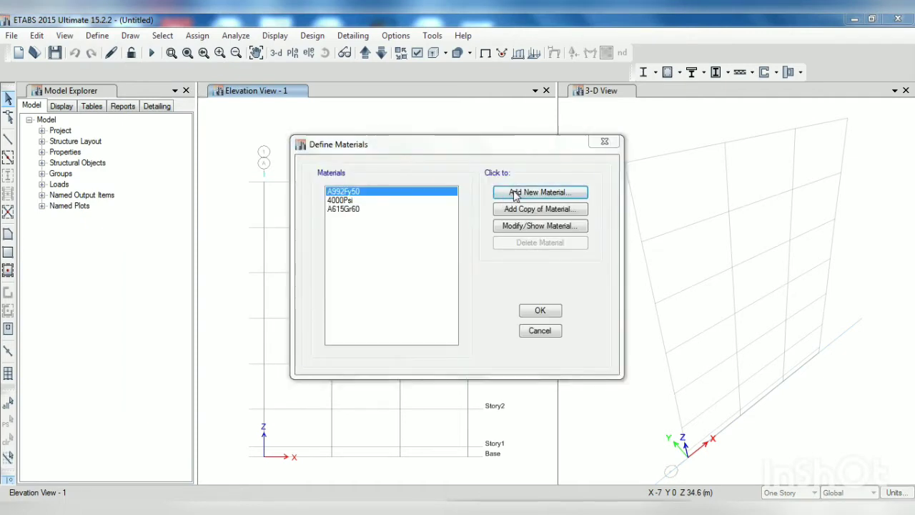
left_click(515, 193)
left_click(436, 243)
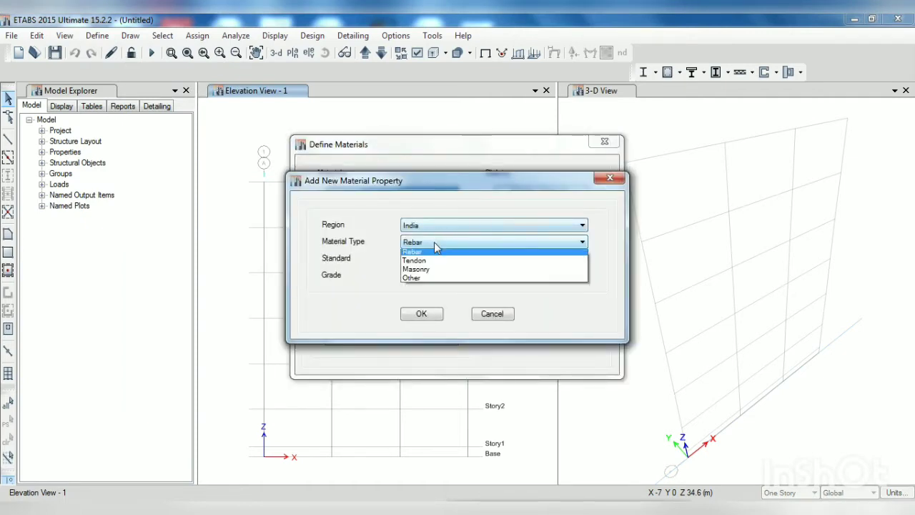
left_click(424, 264)
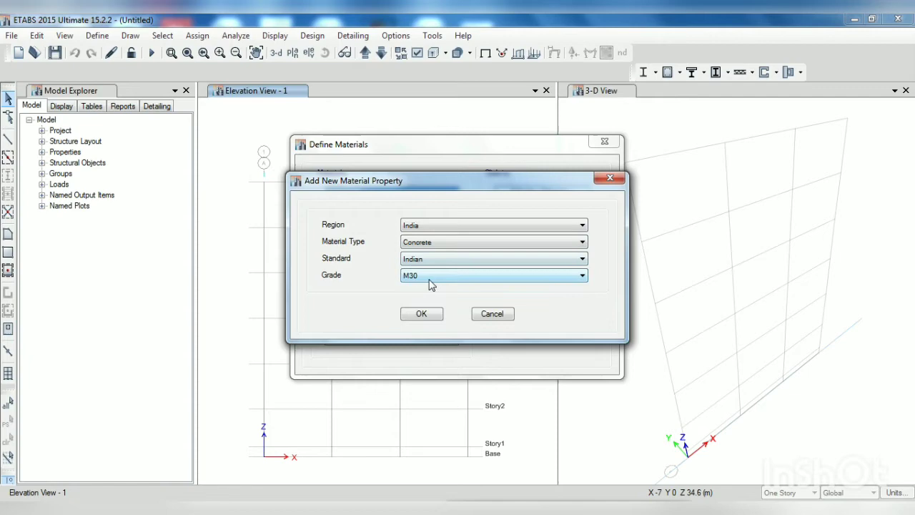
left_click(429, 277)
left_click(430, 289)
left_click(425, 312)
left_click(429, 432)
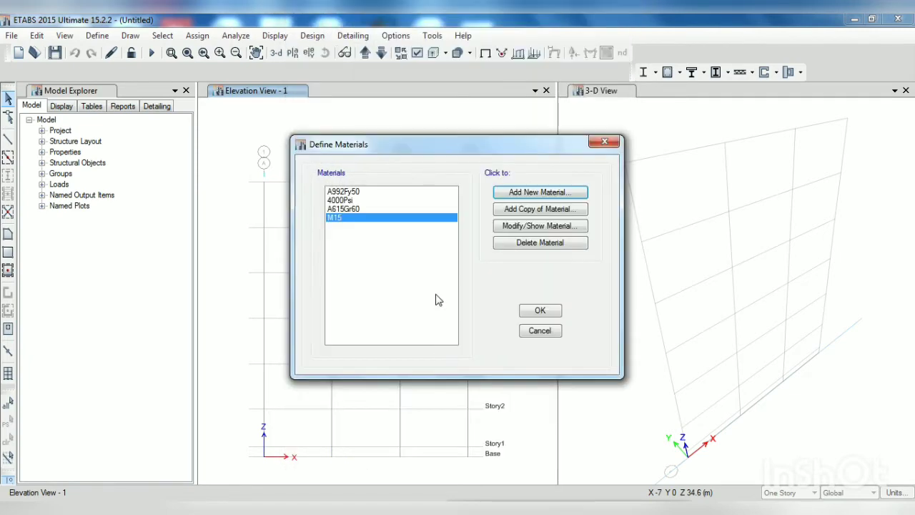
- Add HYSD Grade 415 rebar material and close the materials list
left_click(536, 188)
left_click(470, 242)
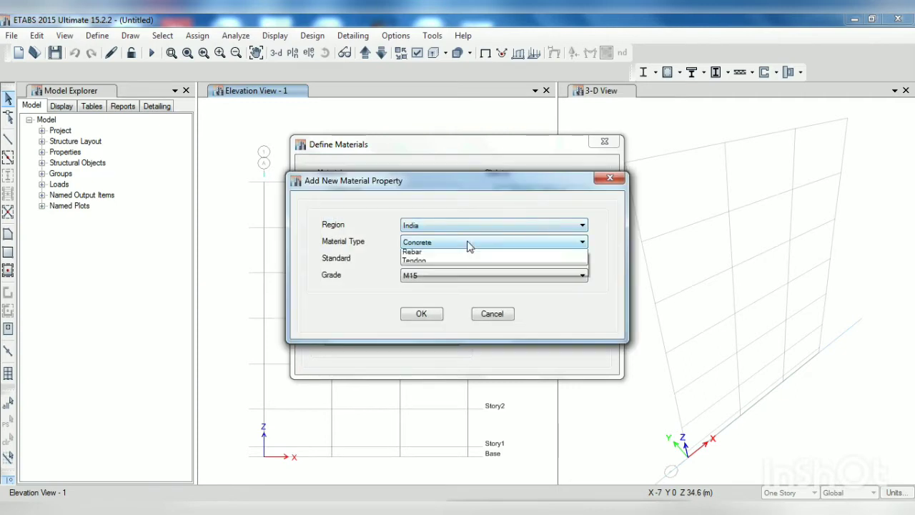
left_click(430, 293)
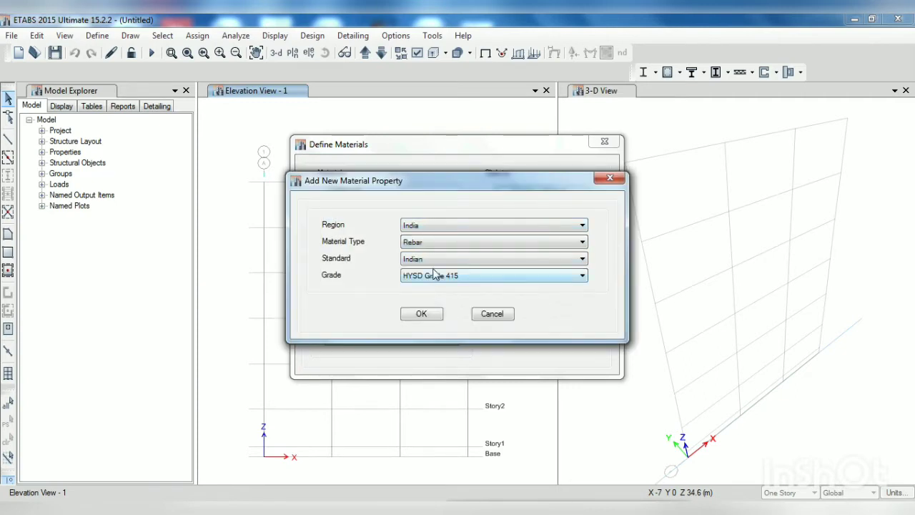
left_click(421, 314)
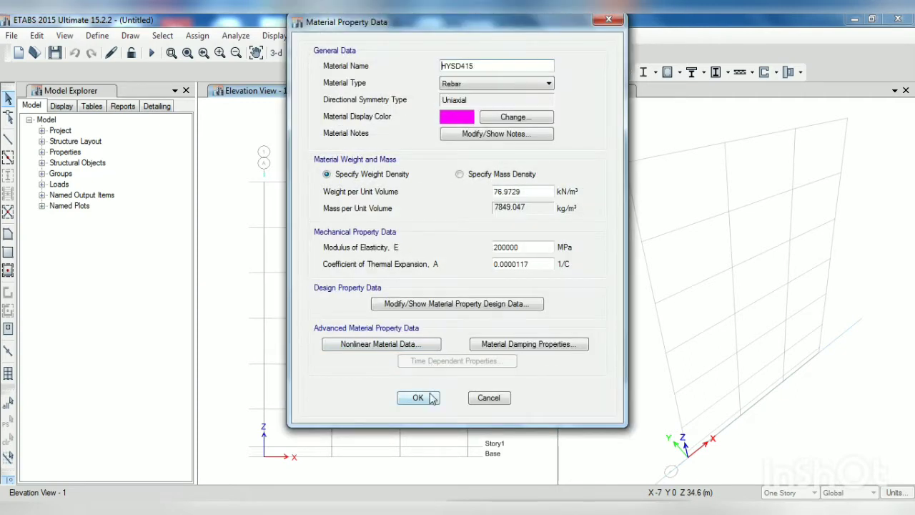
left_click(428, 393)
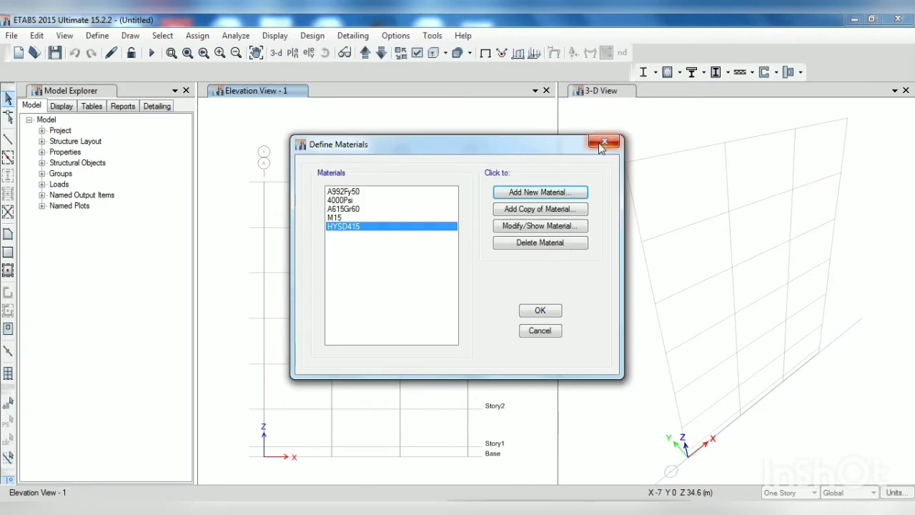
left_click(604, 142)
- Begin a new concrete rectangular frame section, then cancel it, leaving the Frame Properties list
left_click(97, 35)
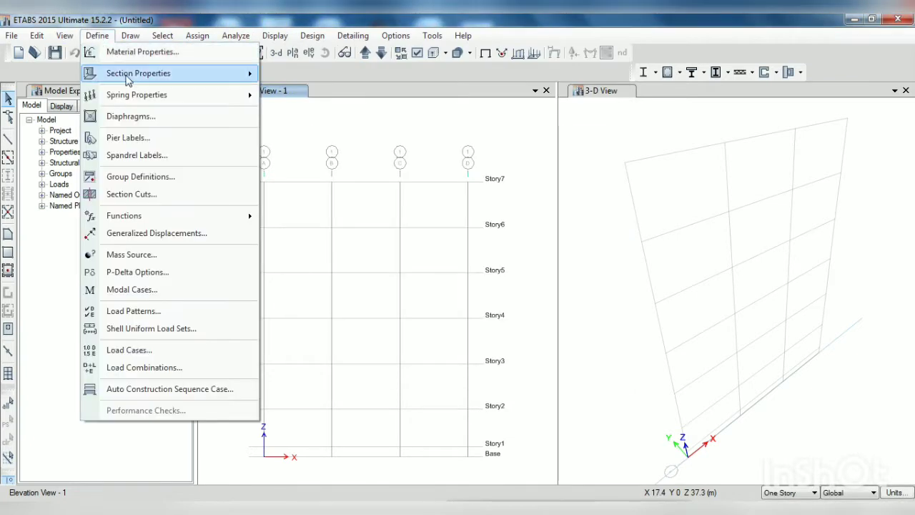
left_click(303, 82)
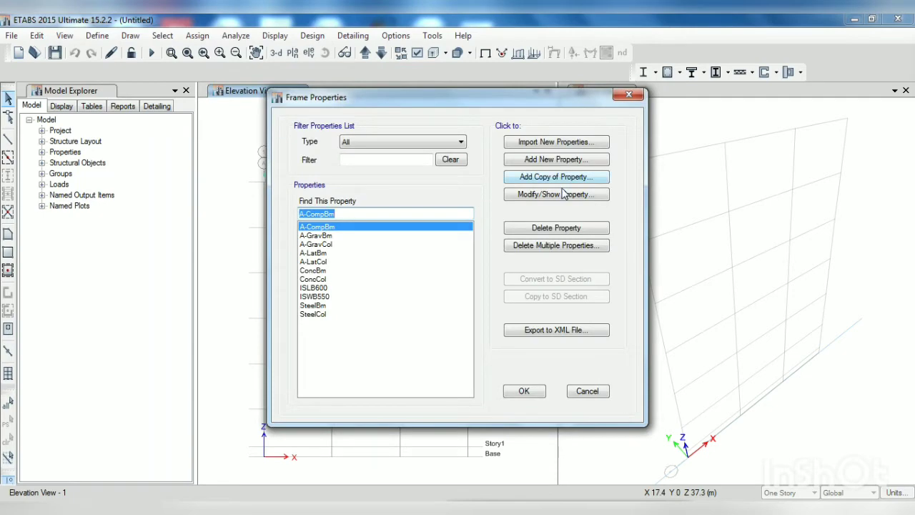
left_click(565, 159)
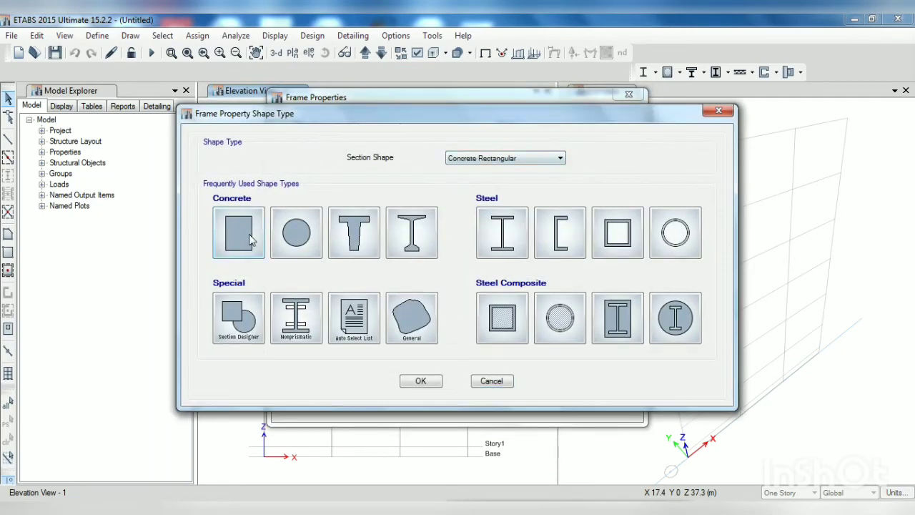
left_click(241, 232)
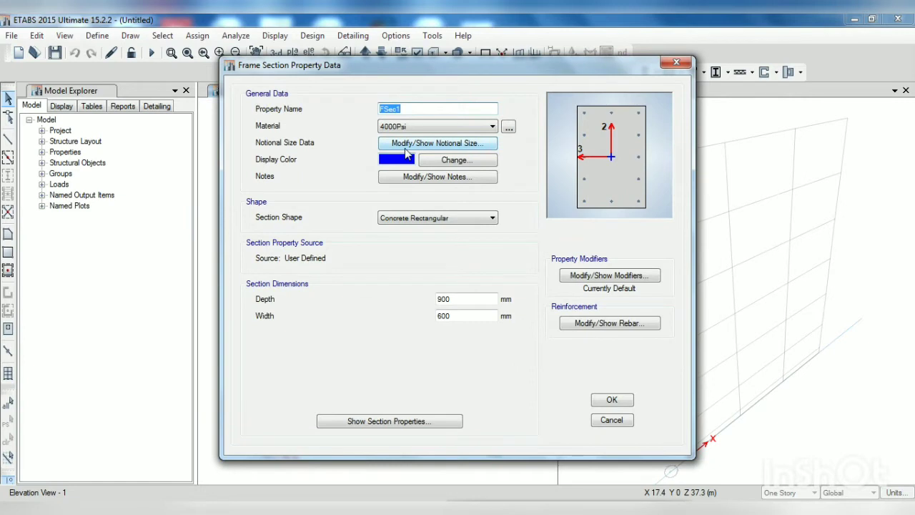
type("b 300 x 600")
left_click(420, 127)
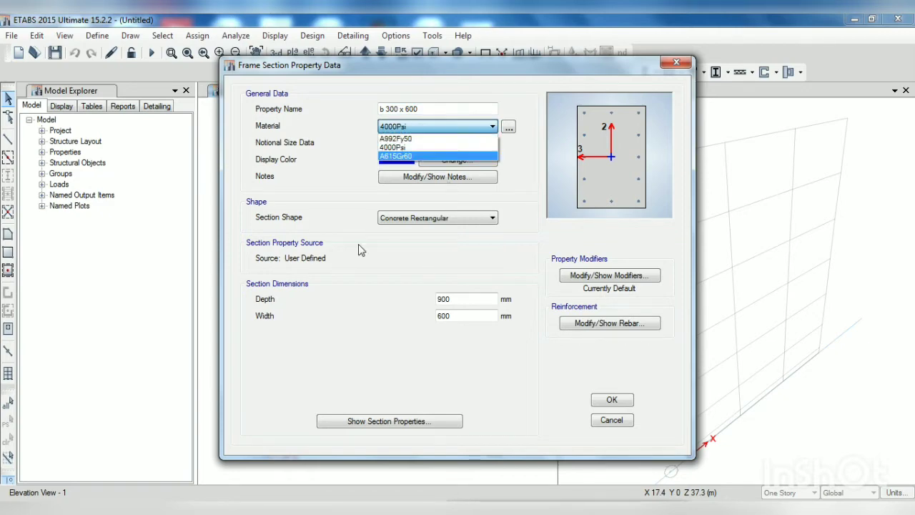
left_click(619, 427)
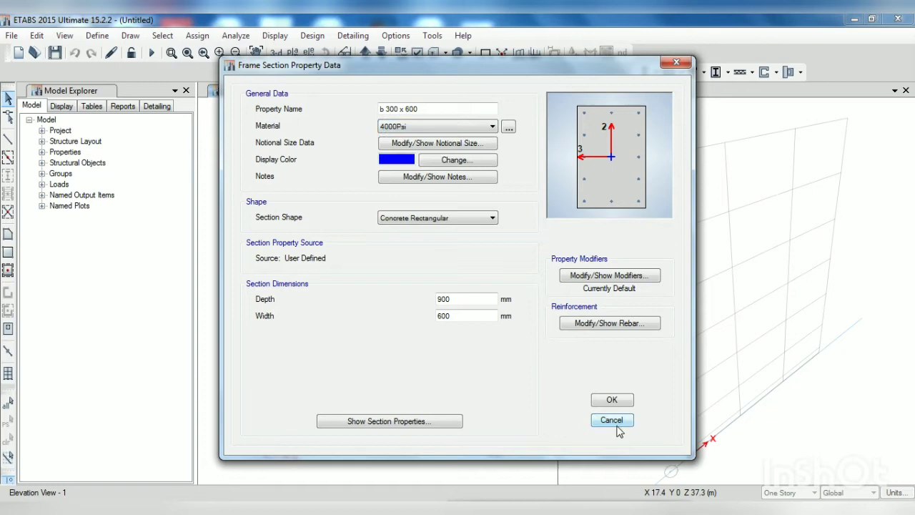
left_click(618, 428)
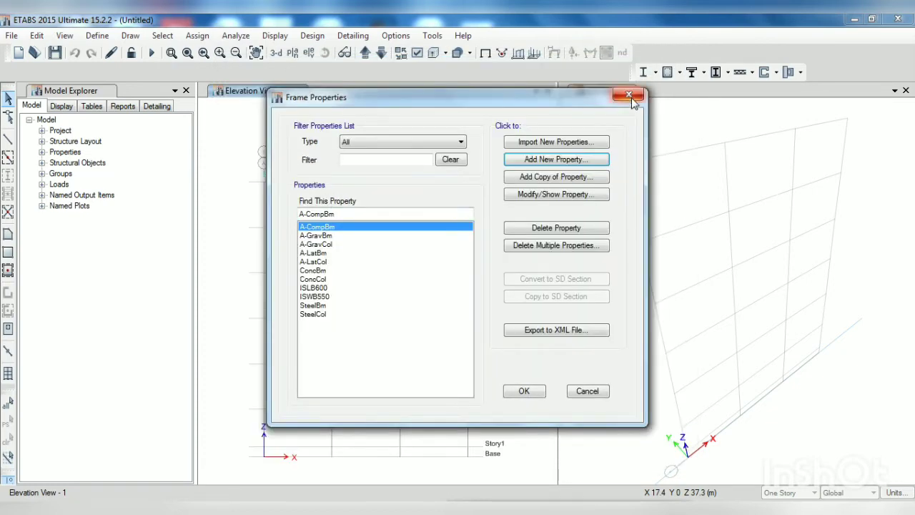
- Close the frame section list and add M15 concrete as a new material
left_click(629, 97)
left_click(97, 35)
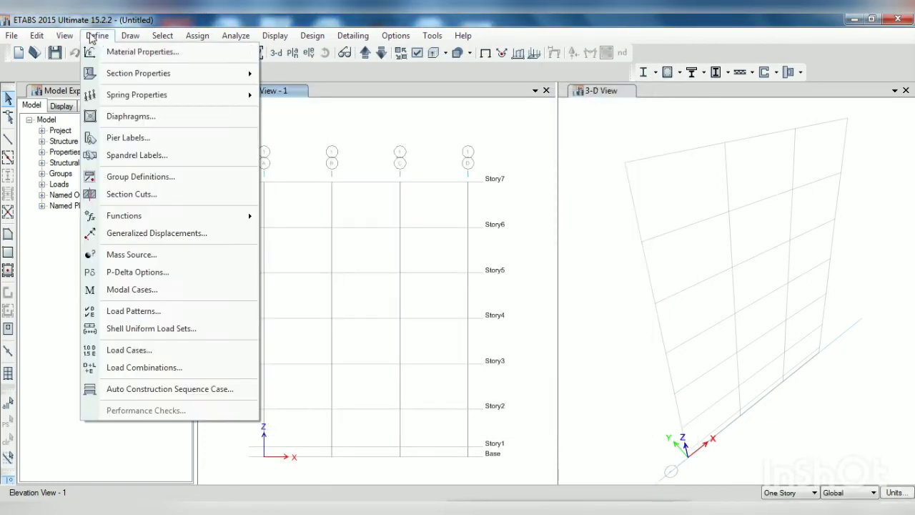
left_click(123, 53)
left_click(561, 194)
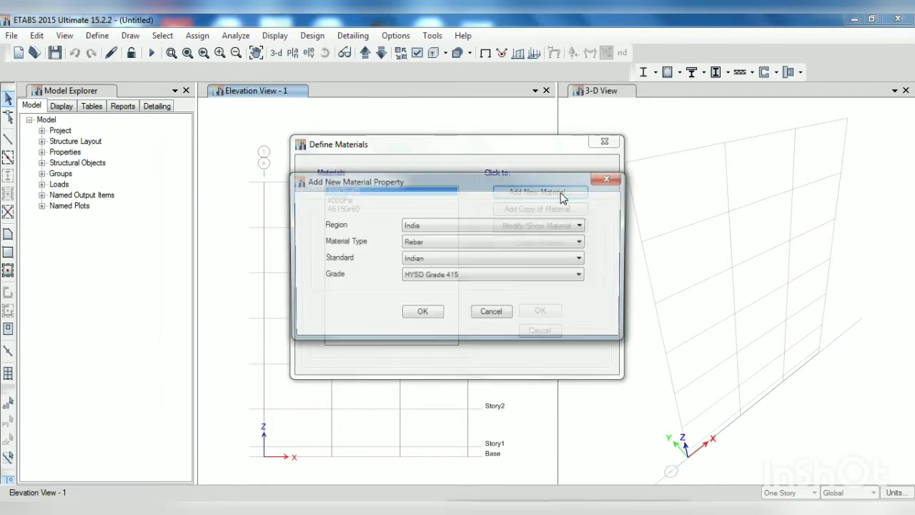
left_click(445, 241)
left_click(426, 263)
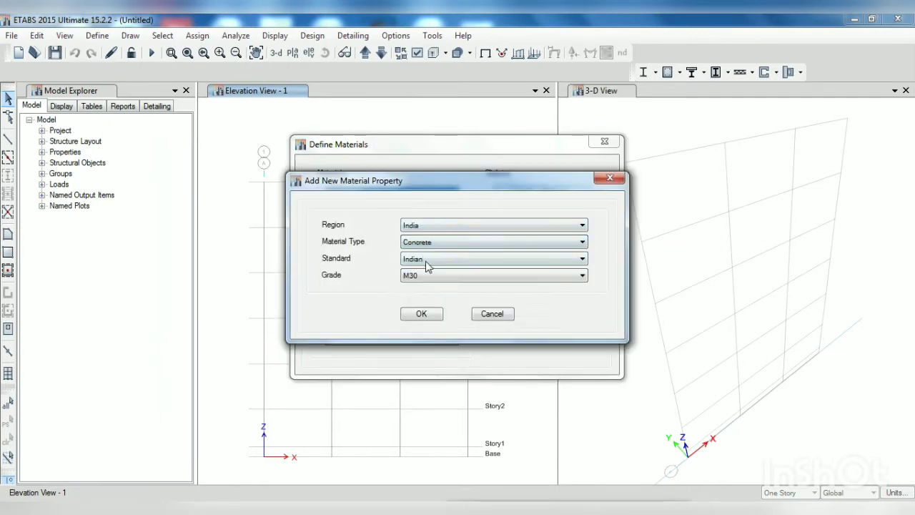
left_click(429, 275)
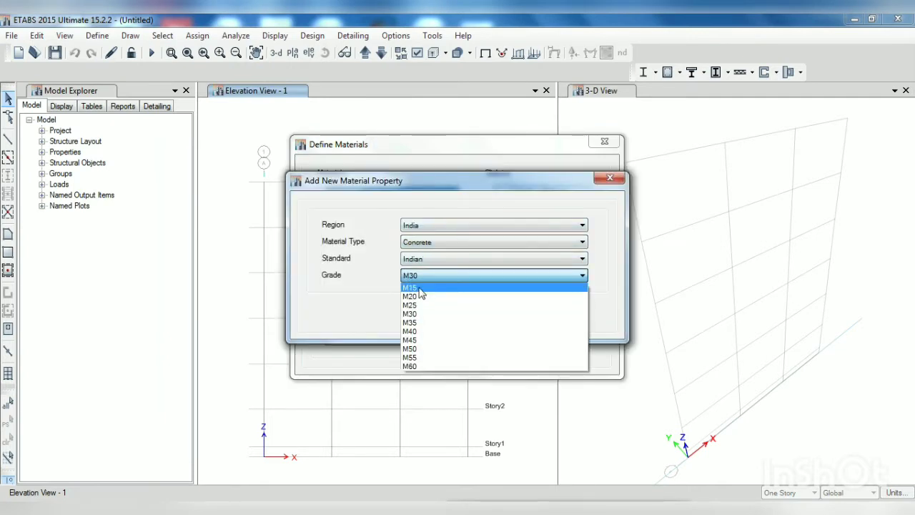
left_click(419, 288)
left_click(424, 316)
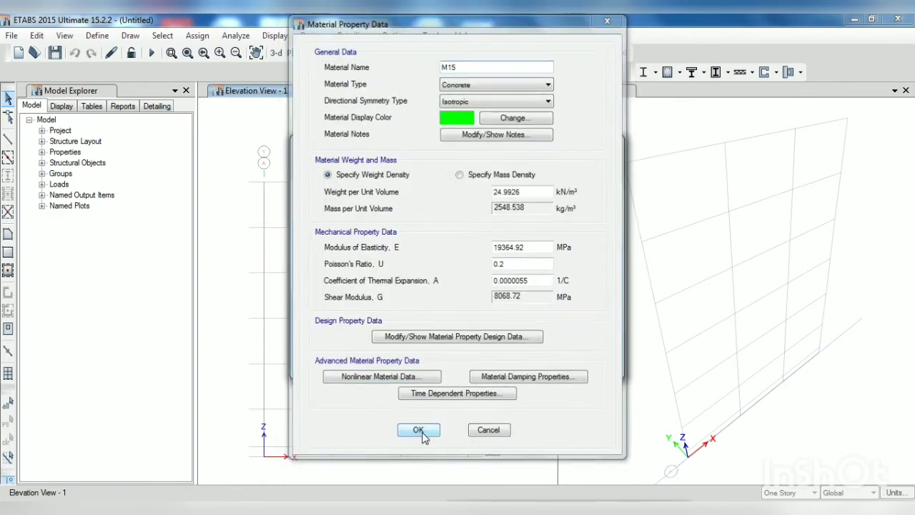
left_click(419, 430)
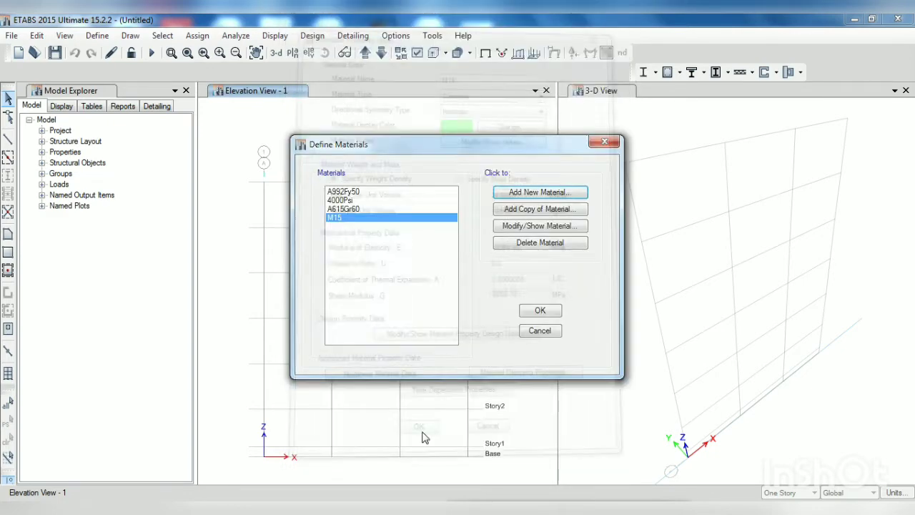
- Add HYSD Grade 415 rebar material and close the materials list
left_click(532, 193)
left_click(482, 242)
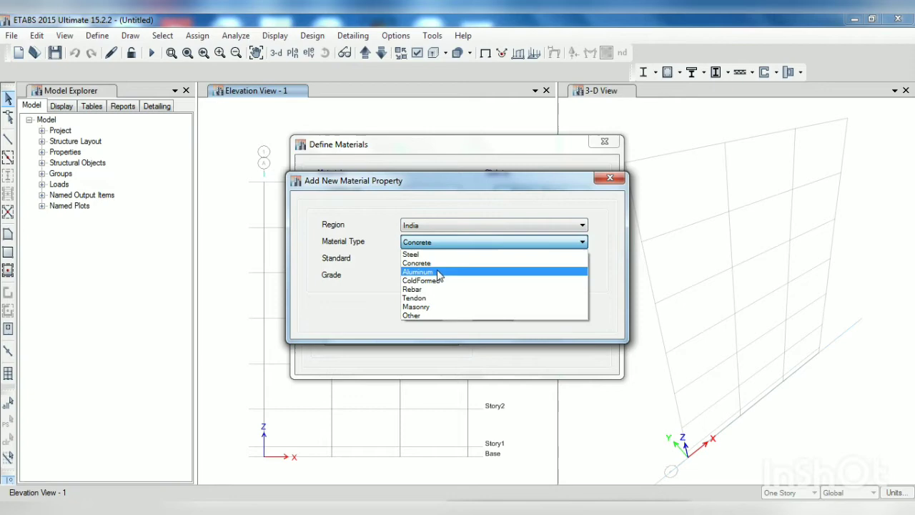
left_click(429, 289)
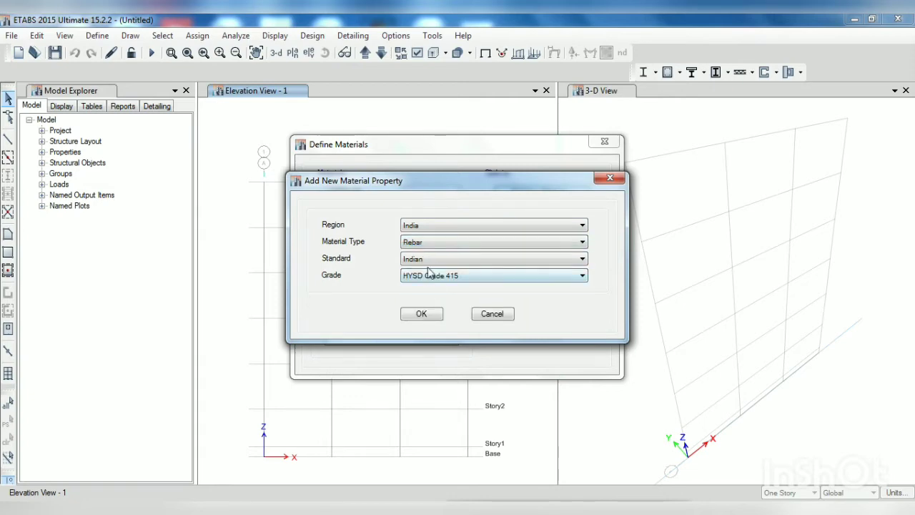
left_click(423, 312)
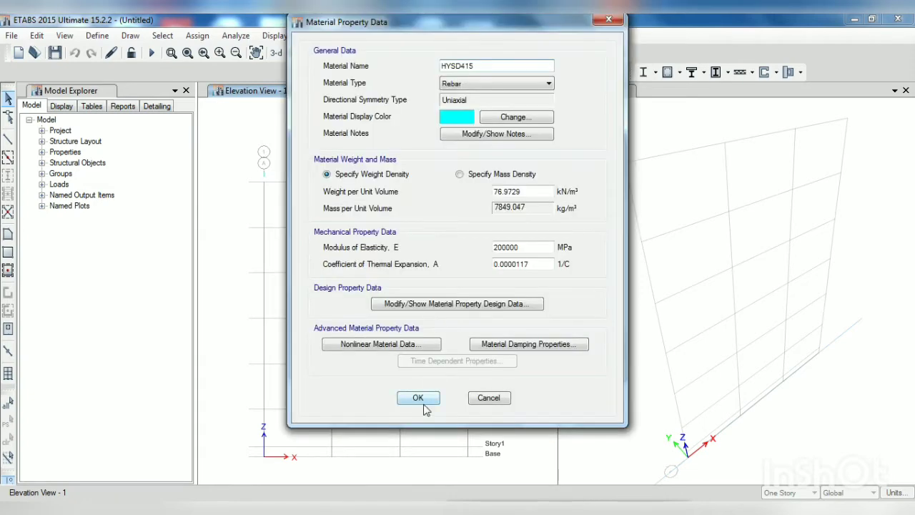
left_click(421, 403)
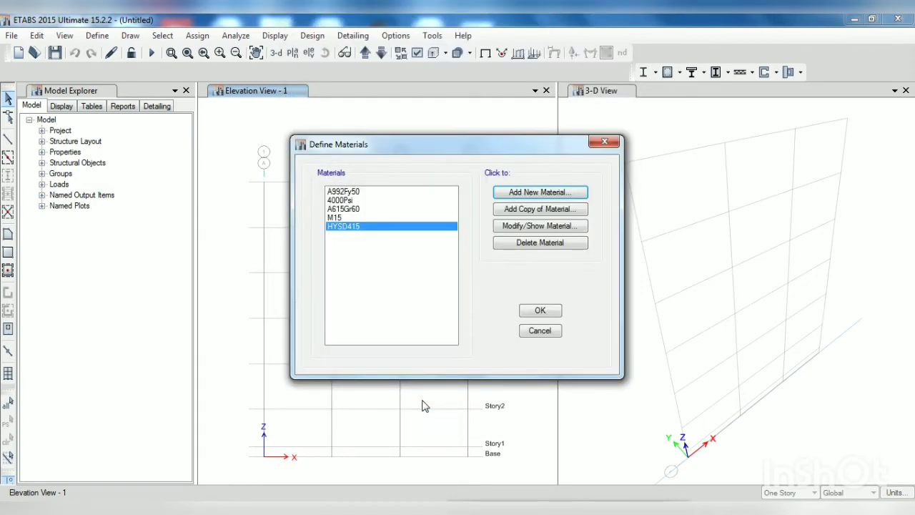
left_click(541, 311)
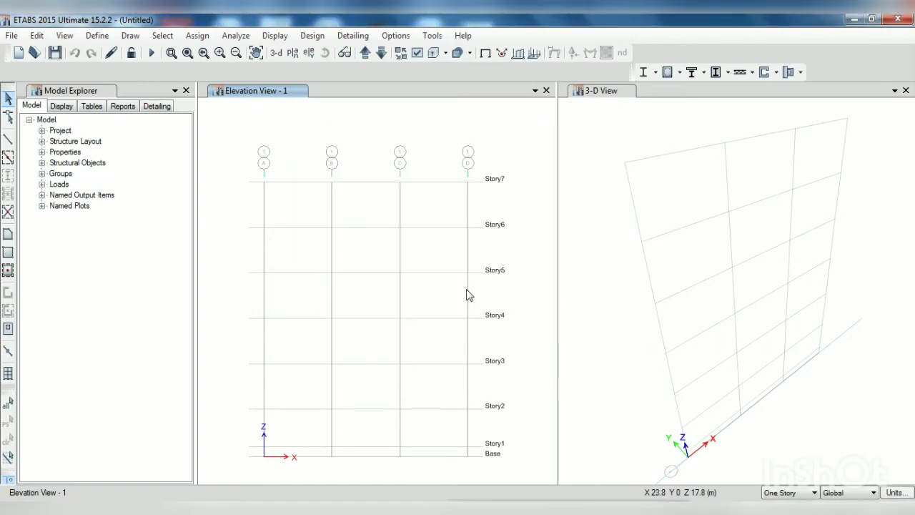
- Add concrete rectangular section b 300 x 600 in M15, 600 deep by 300 wide
left_click(101, 36)
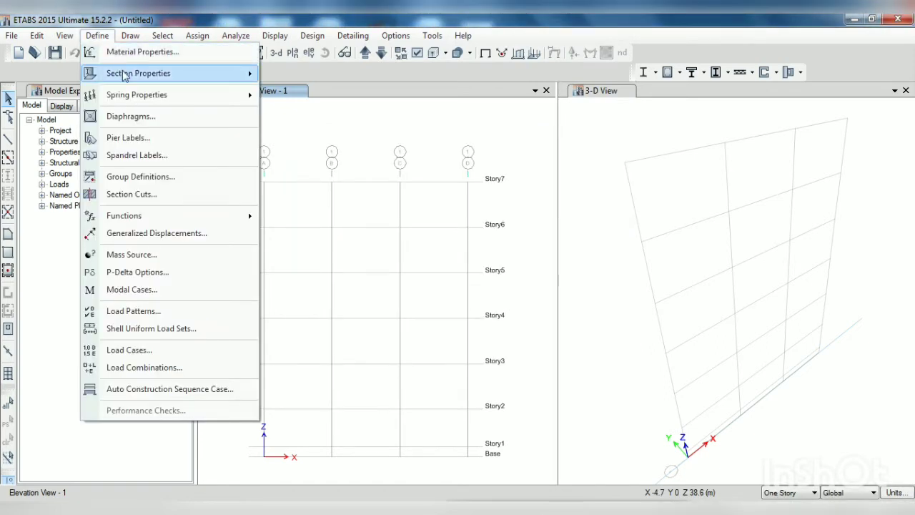
mouse_move(125, 76)
left_click(304, 75)
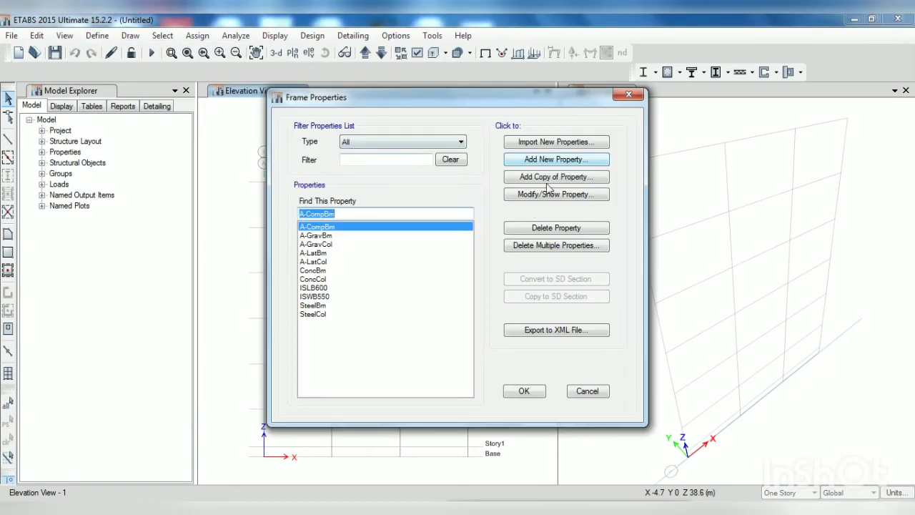
left_click(554, 161)
left_click(233, 225)
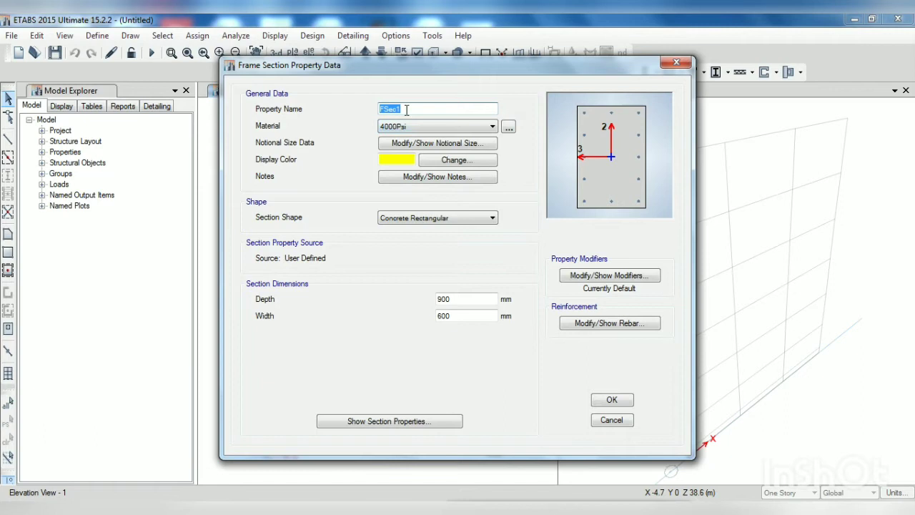
type("b 300 x 600")
left_click(419, 126)
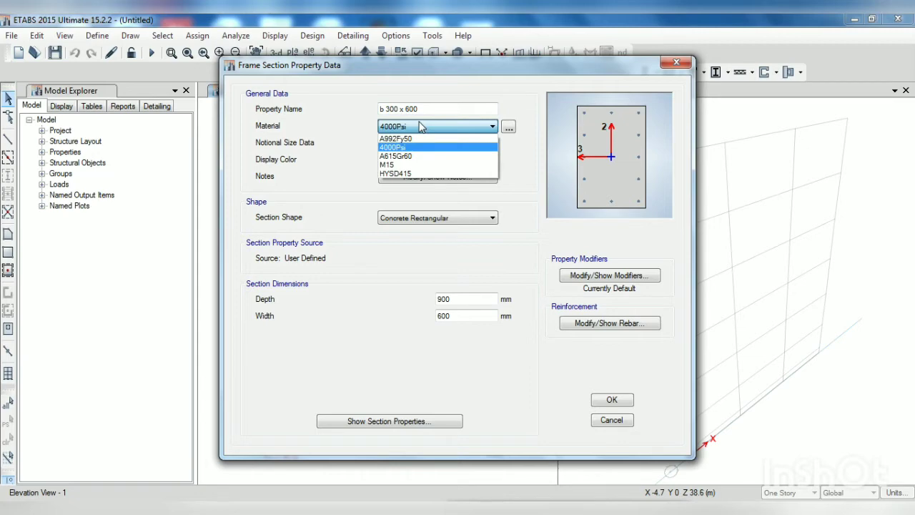
left_click(399, 169)
left_click(452, 299)
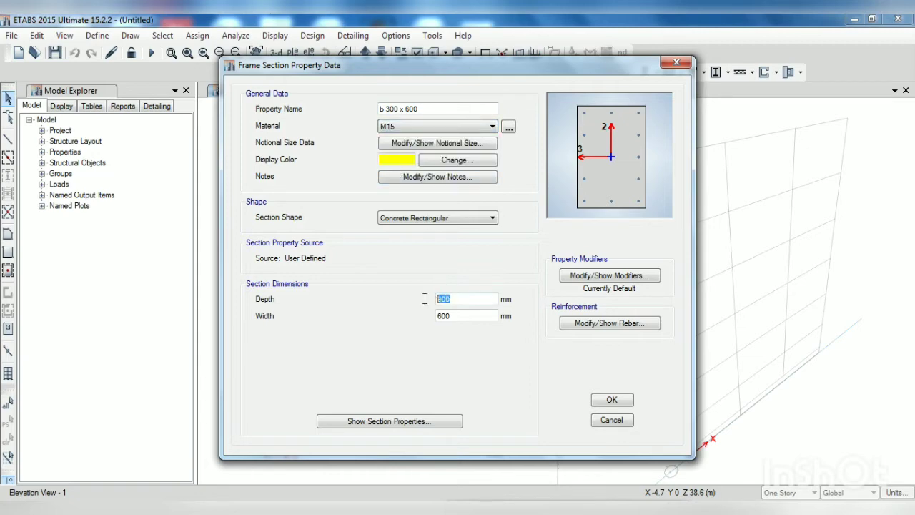
type("6")
left_click_drag(463, 316, 434, 322)
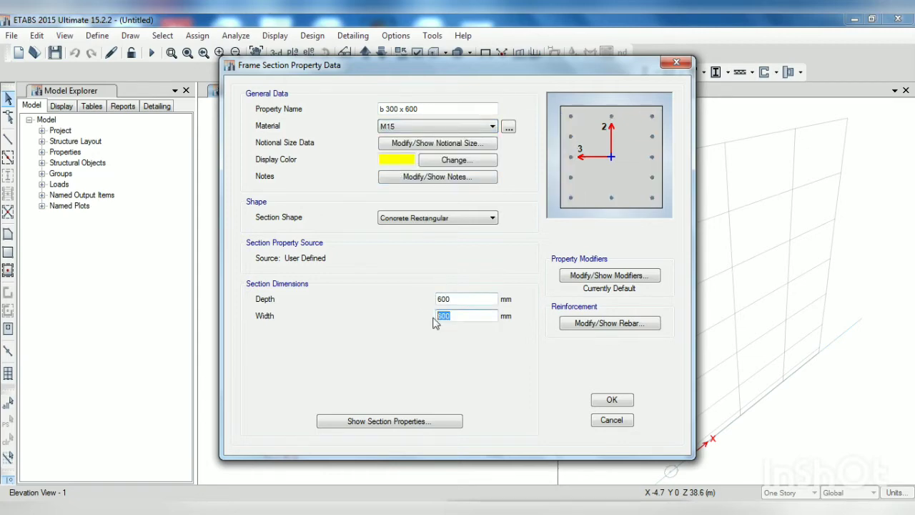
- Set the section's rebar to M3 beam design with HYSD415 bars and ties
left_click(594, 324)
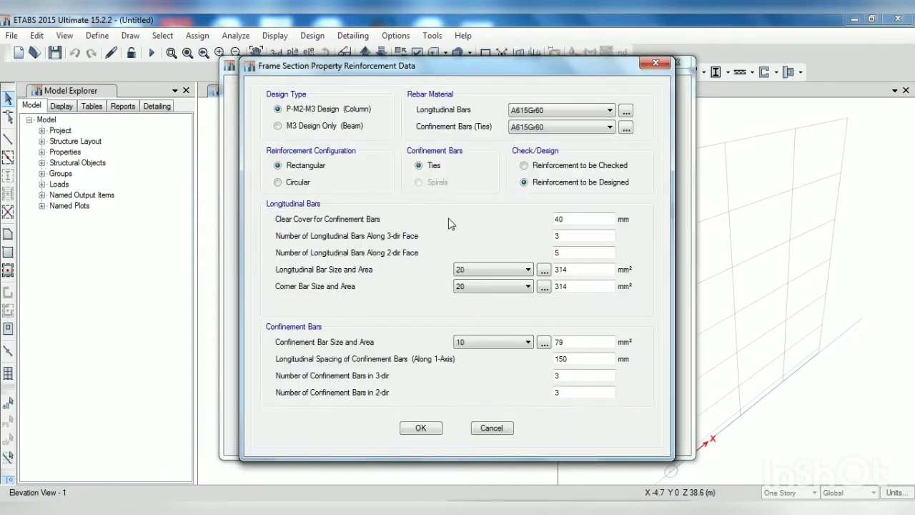
left_click(335, 126)
left_click(557, 111)
left_click(547, 129)
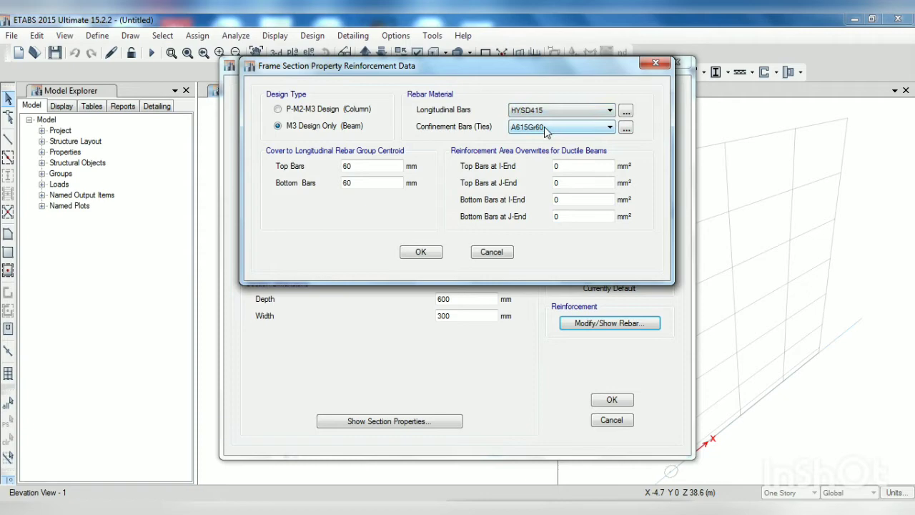
left_click(546, 130)
left_click(539, 152)
left_click(428, 254)
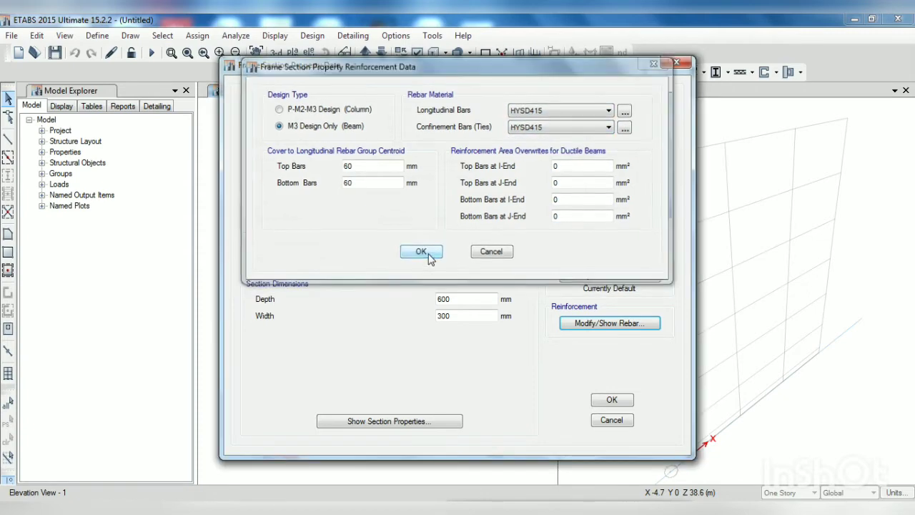
- Save the beam section and add concrete rectangular column c 500 x 500 in M15, 500 by 500
left_click(611, 397)
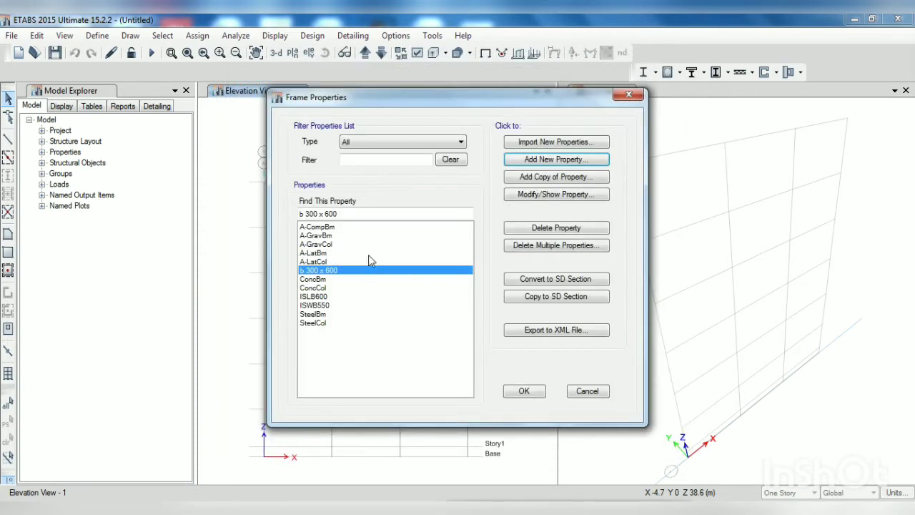
left_click(569, 161)
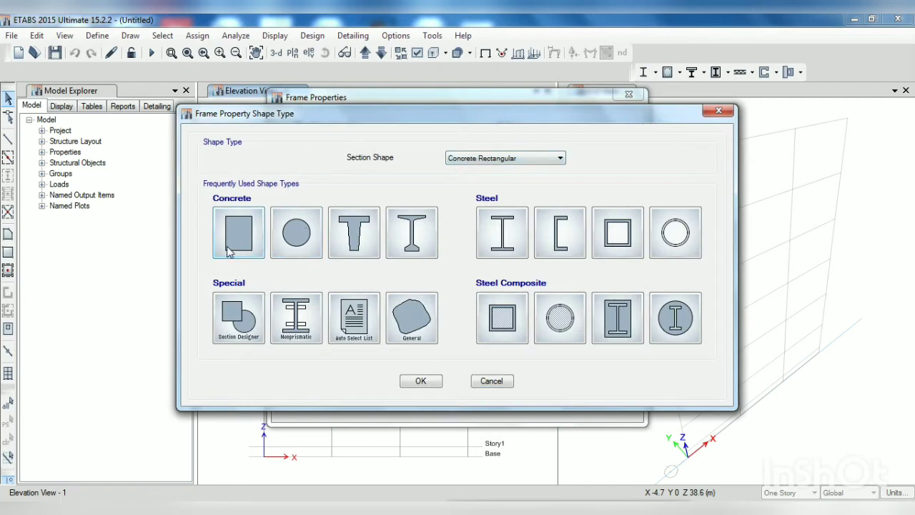
left_click(258, 252)
type("c 500 x 500")
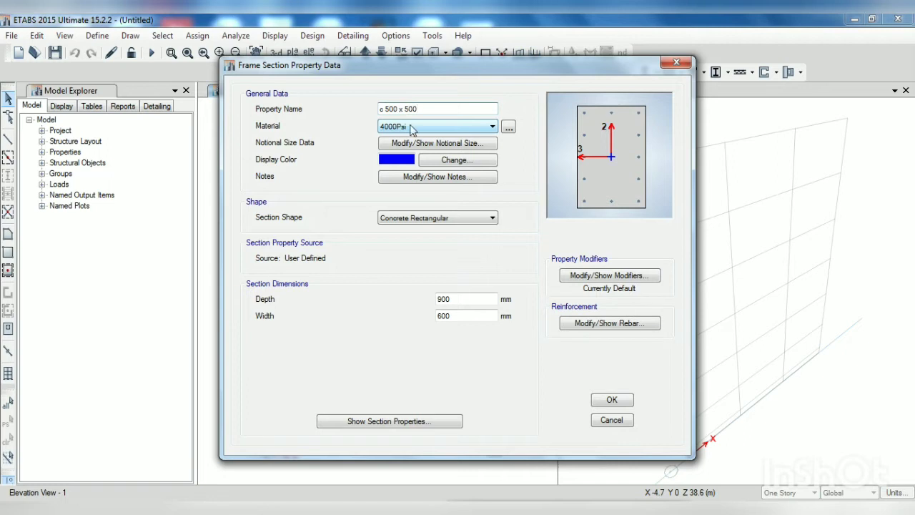
left_click(408, 127)
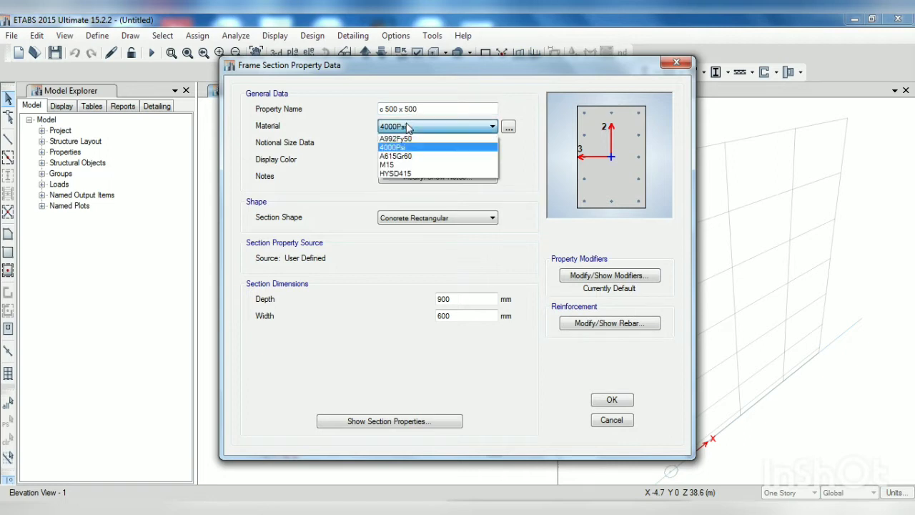
left_click(398, 169)
double_click(442, 299)
type("50")
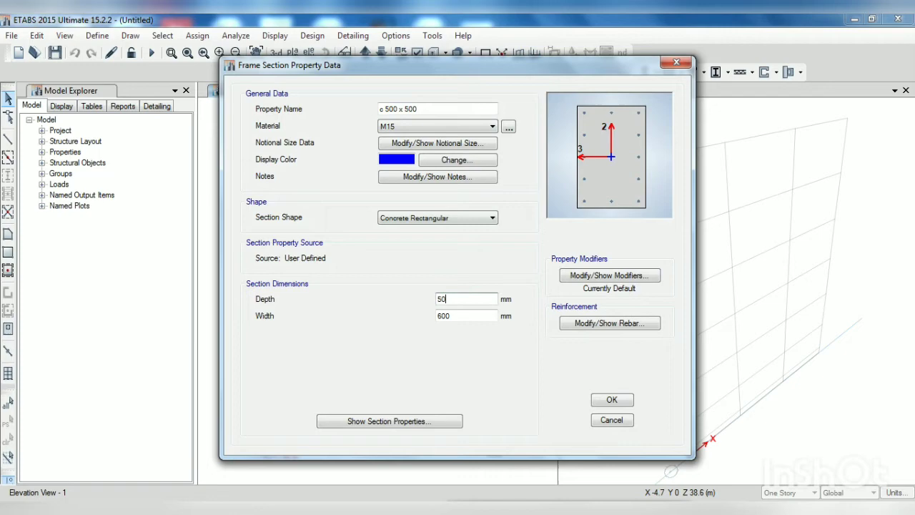
double_click(454, 316)
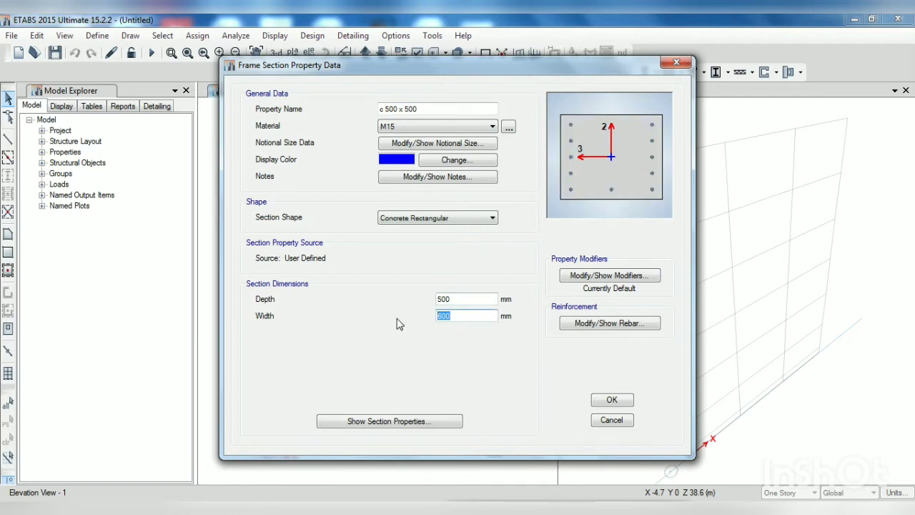
type("500")
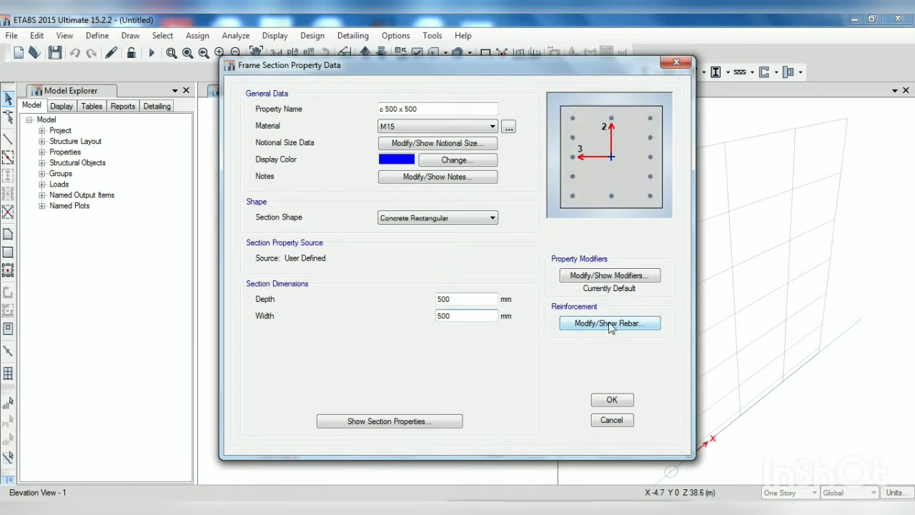
- Use HYSD415 for the column's longitudinal bars and ties, then save and close the section list
left_click(607, 323)
left_click(572, 116)
left_click(551, 131)
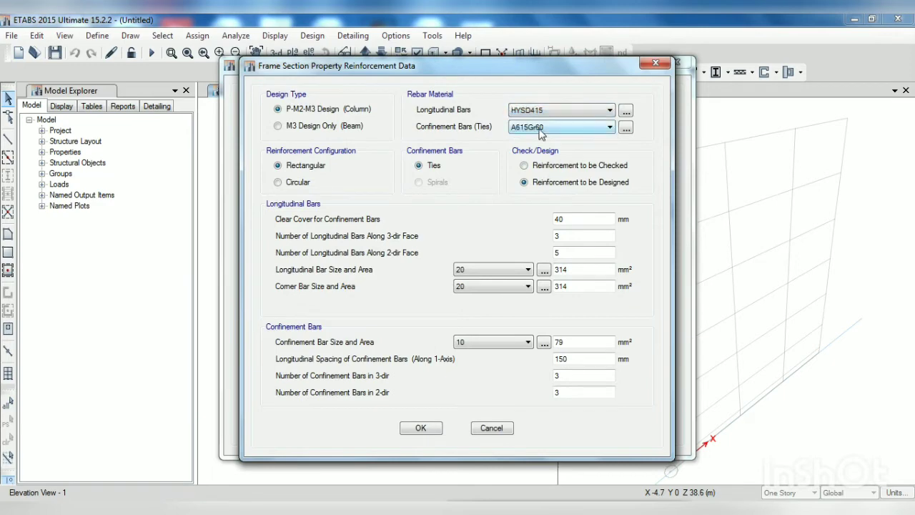
left_click(542, 127)
left_click(536, 147)
left_click(422, 428)
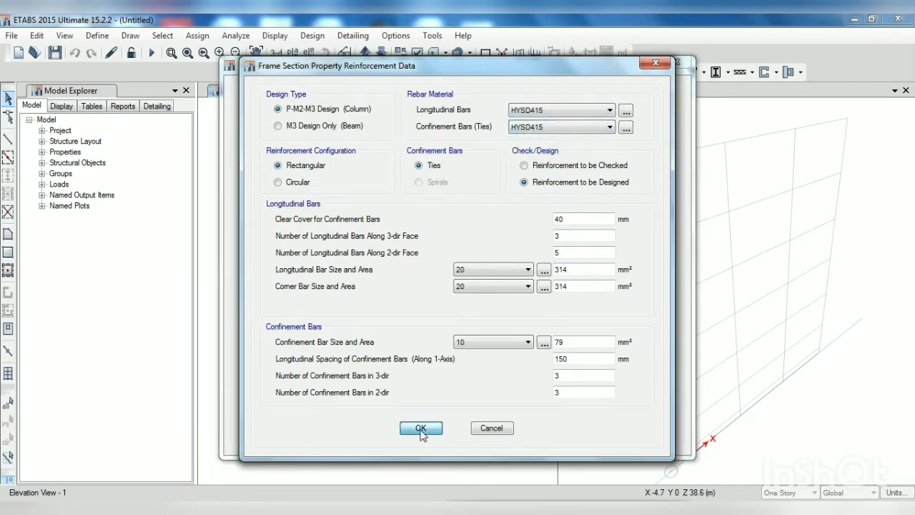
left_click(612, 401)
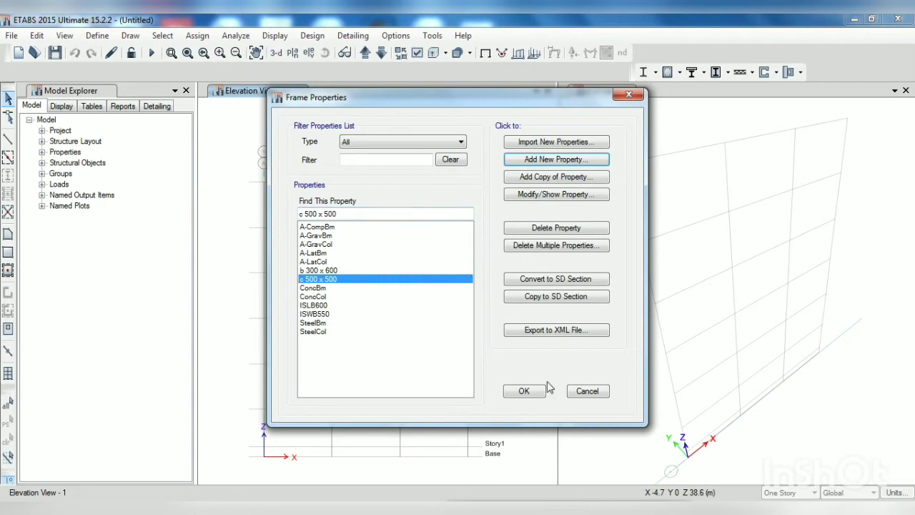
left_click(529, 394)
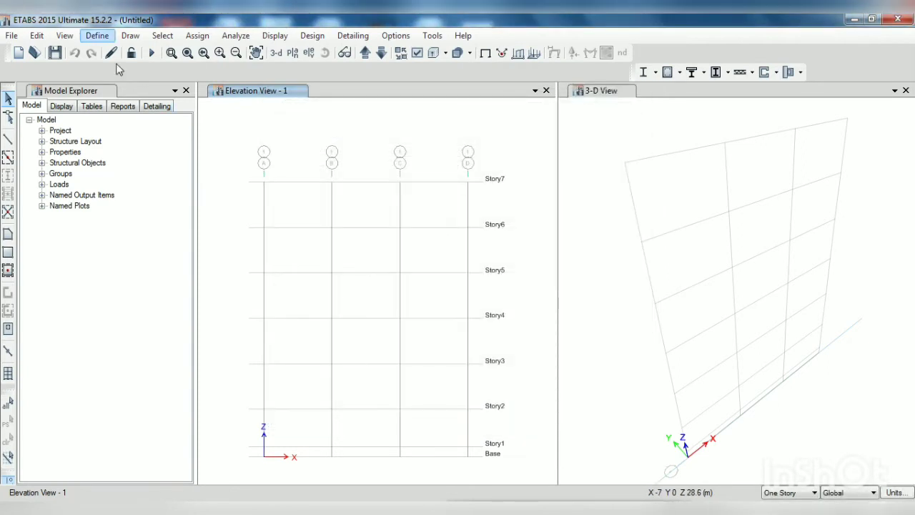
- Set up beam drawing with the b 300 x 600 section, replicated to all similar storeys
left_click(8, 157)
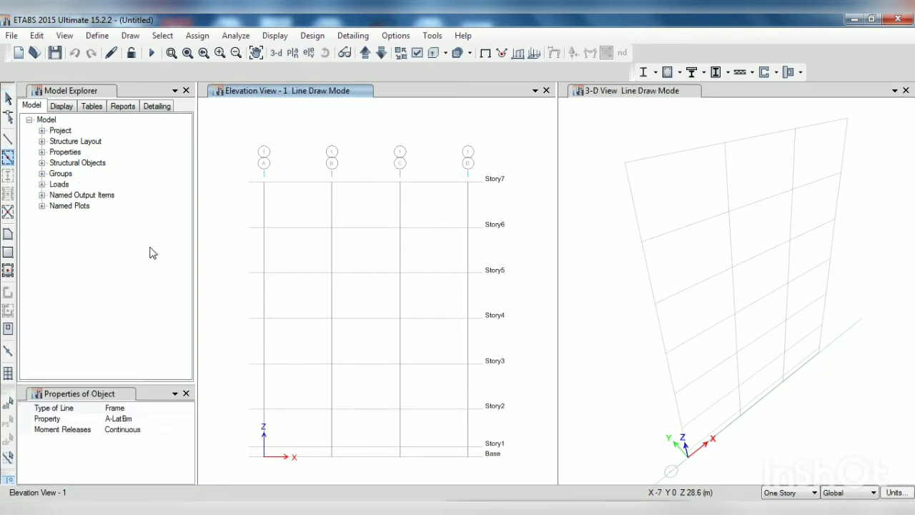
left_click(135, 420)
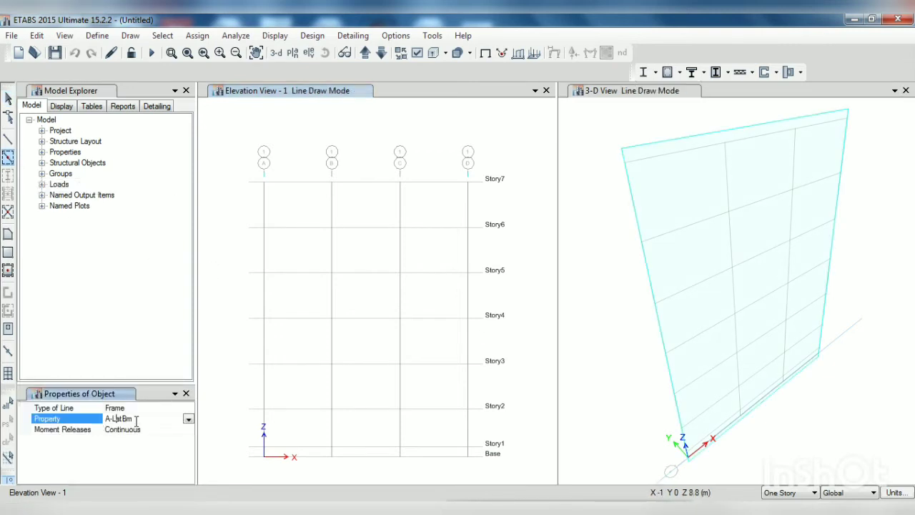
left_click(188, 419)
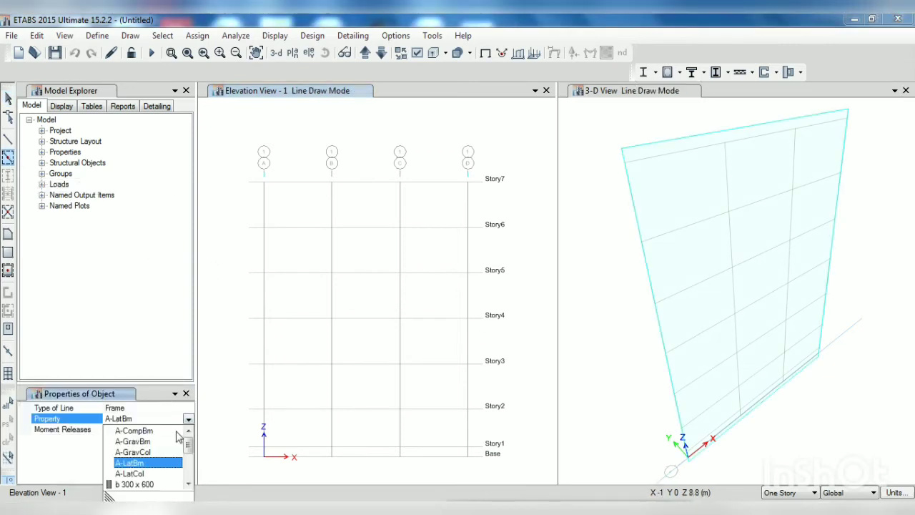
left_click(143, 485)
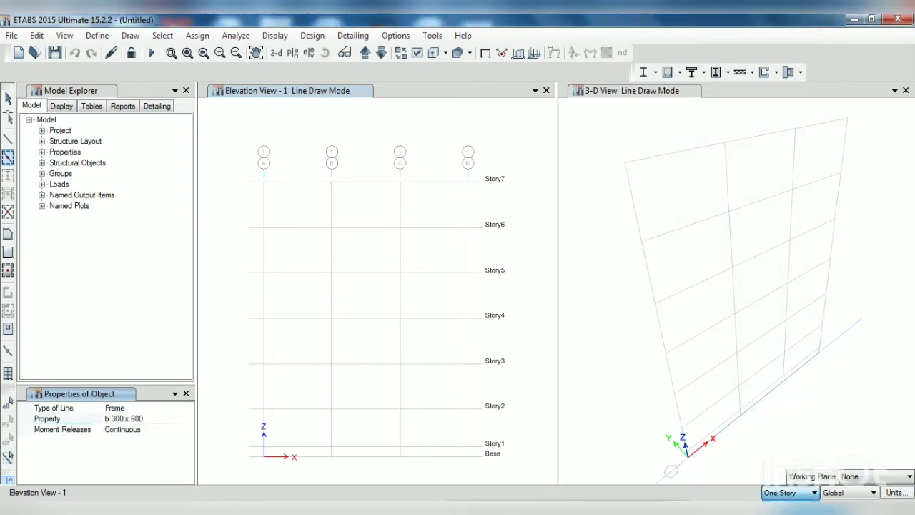
left_click(790, 492)
left_click(786, 512)
- Draw beams in bays A–B, B–C and C–D on Story1, Stories 2–6 and Story7
left_click(297, 447)
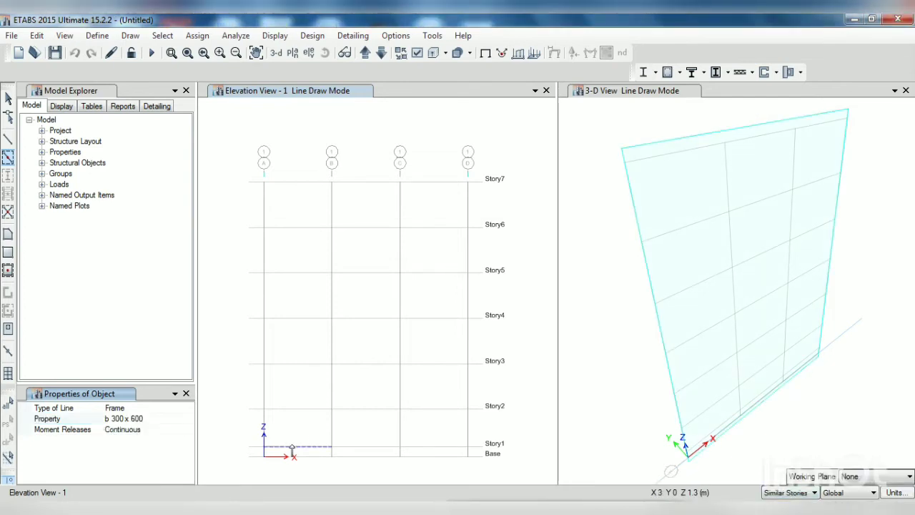
left_click(399, 447)
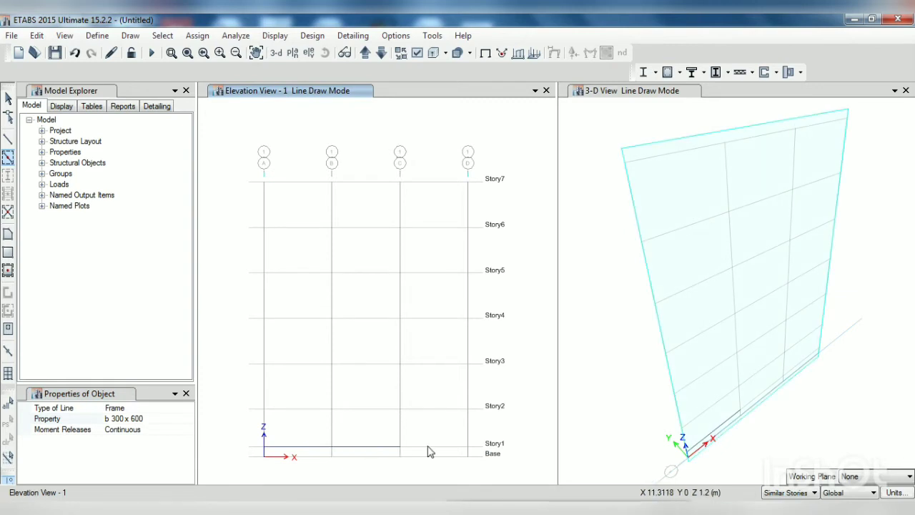
left_click(430, 448)
left_click(286, 412)
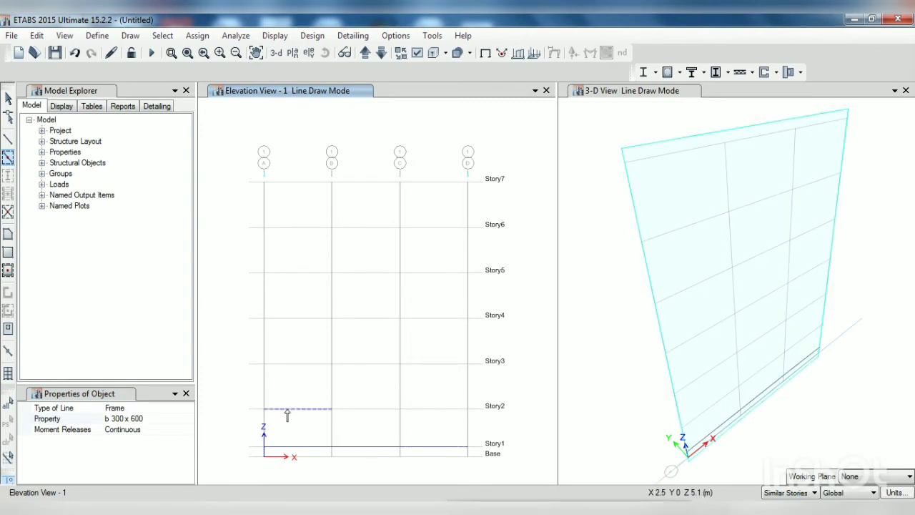
left_click(364, 414)
left_click(448, 408)
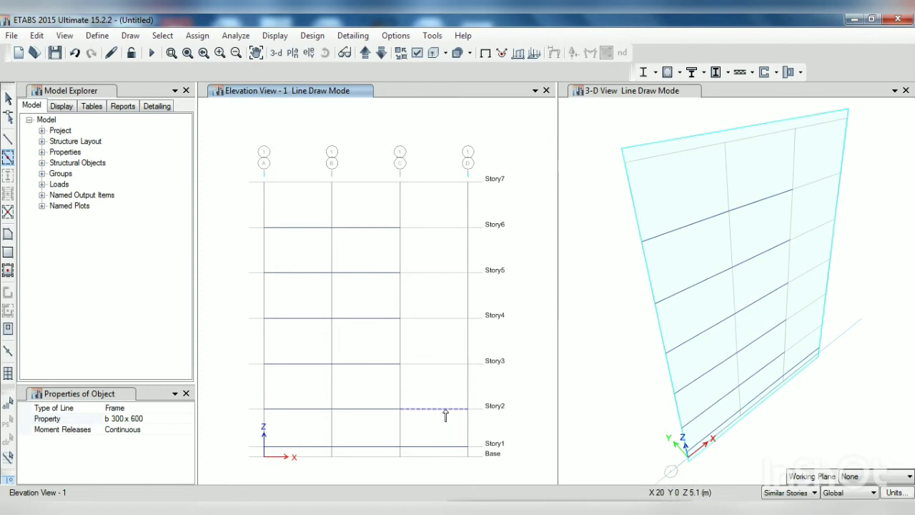
left_click(296, 183)
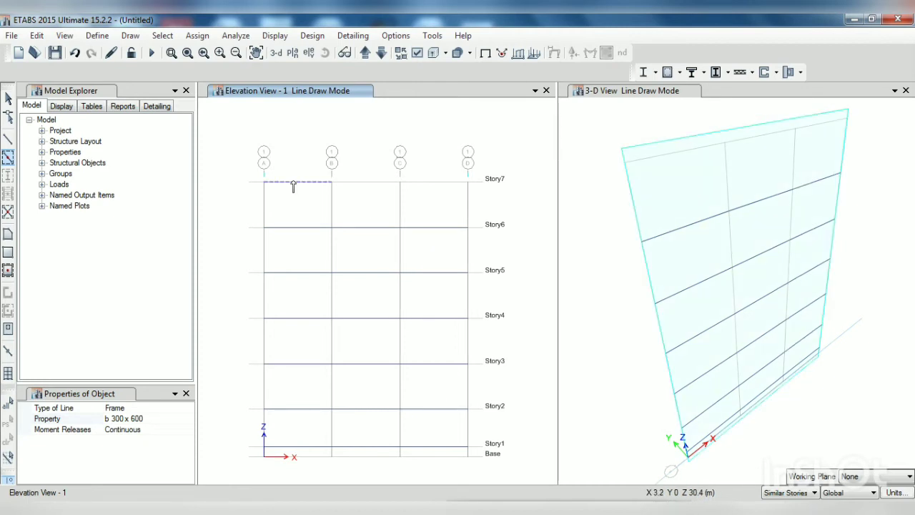
left_click(362, 187)
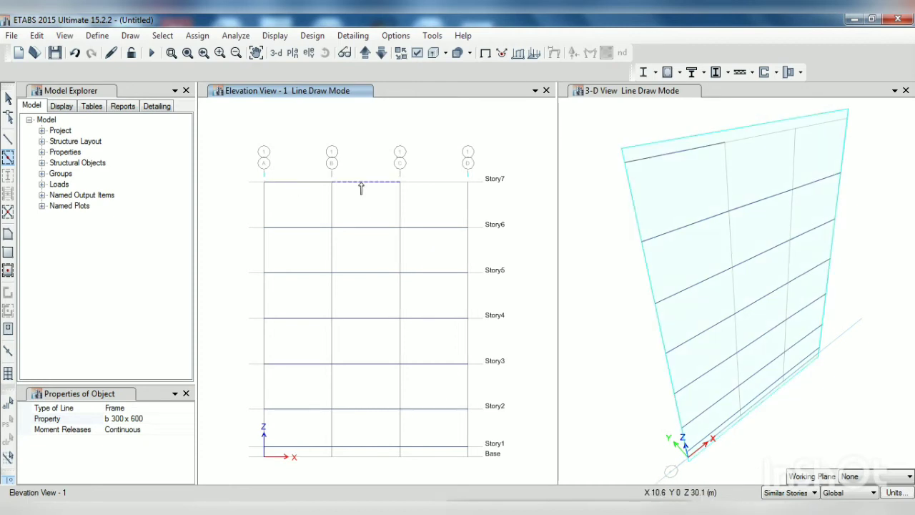
left_click(432, 188)
- Switch the frame section for new members to c 500 x 500
left_click(170, 418)
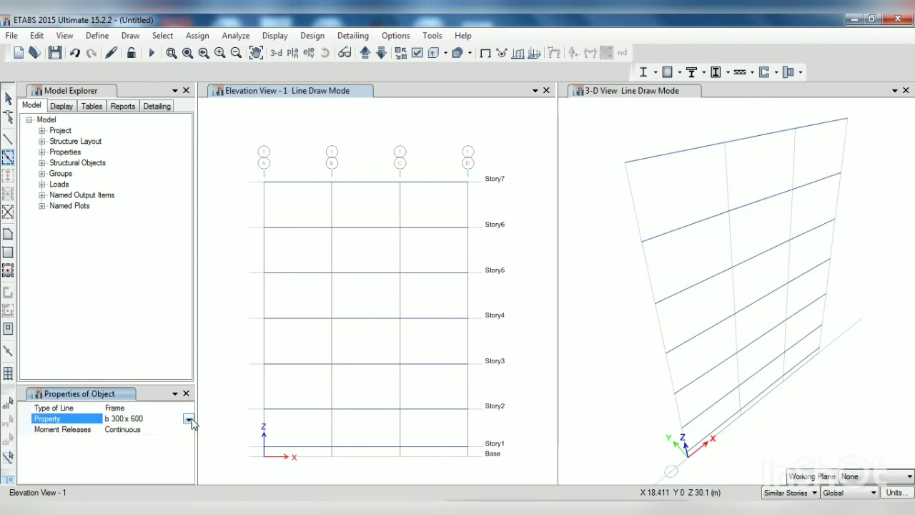
left_click(188, 420)
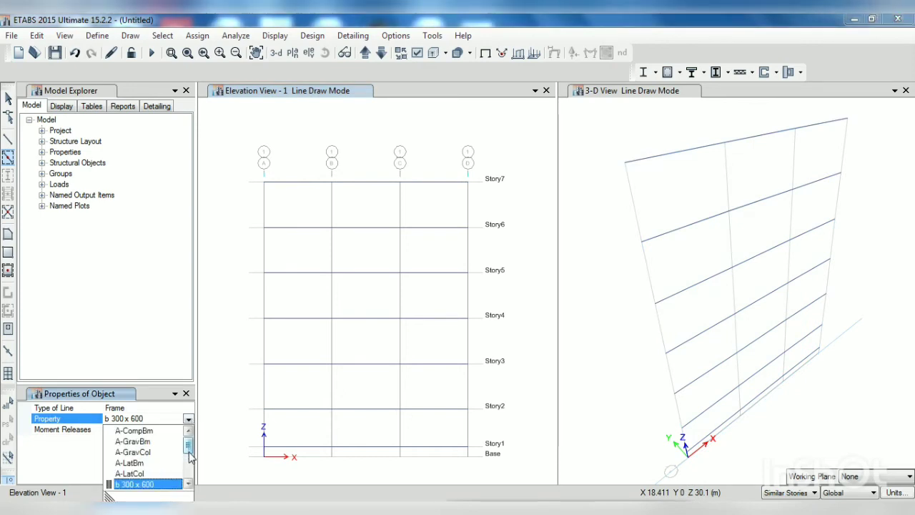
left_click(188, 484)
left_click(136, 484)
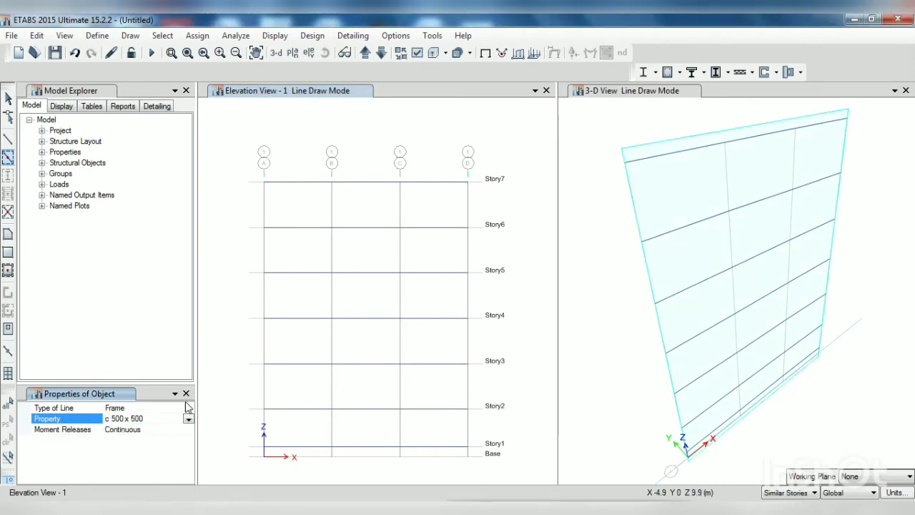
- Draw columns along grid lines A, B, C and D, plus top-storey columns on B and D
left_click(264, 421)
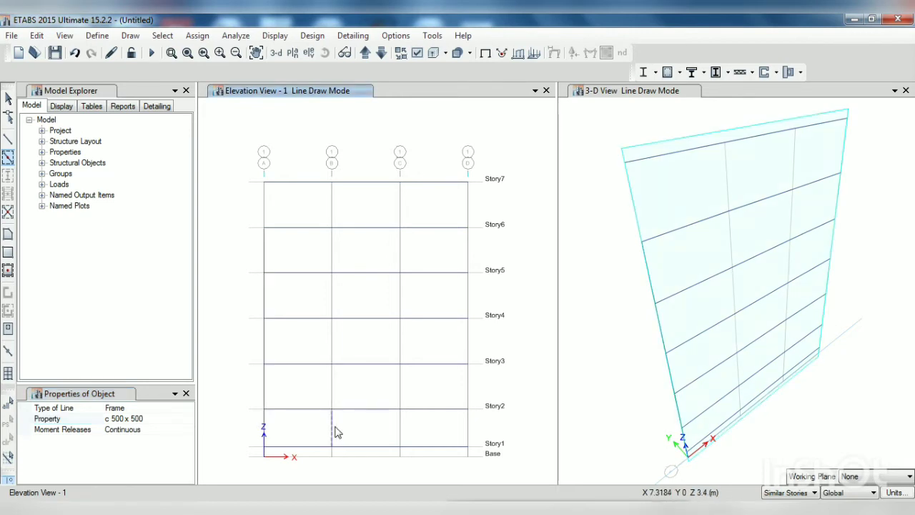
left_click(334, 431)
left_click(401, 424)
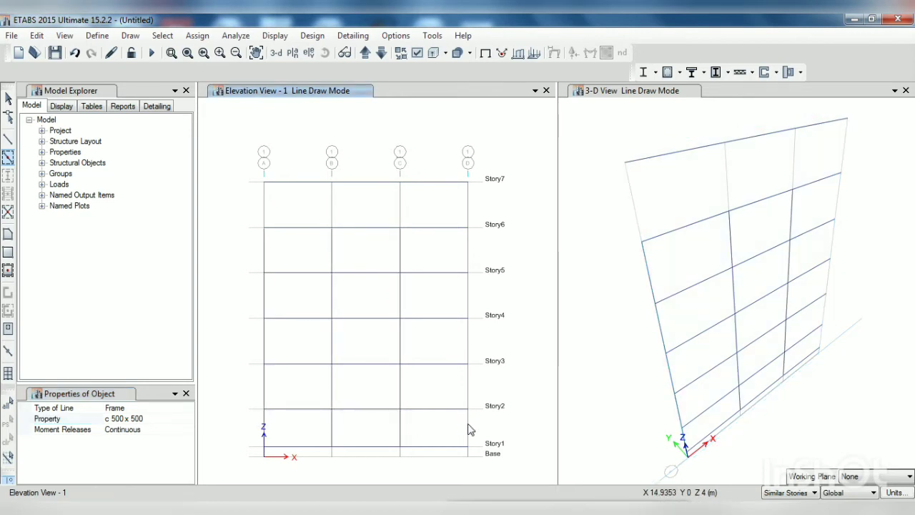
left_click(469, 427)
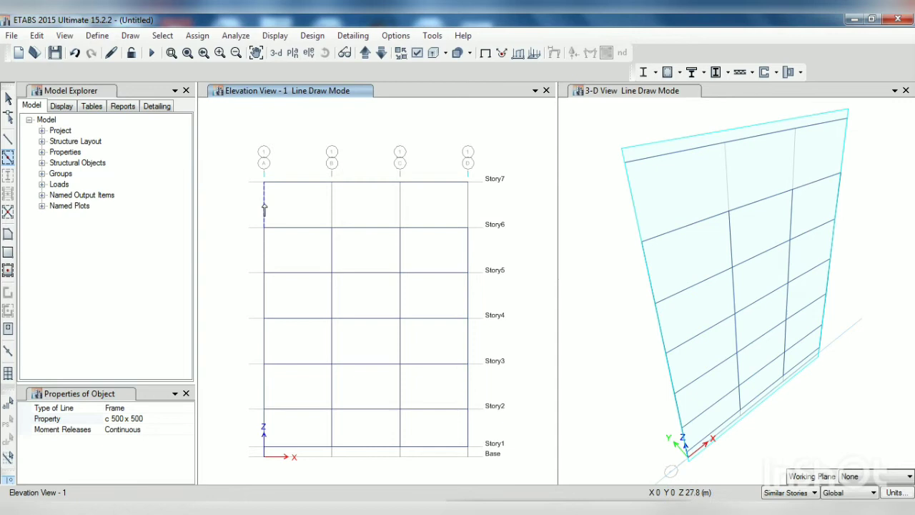
left_click(332, 204)
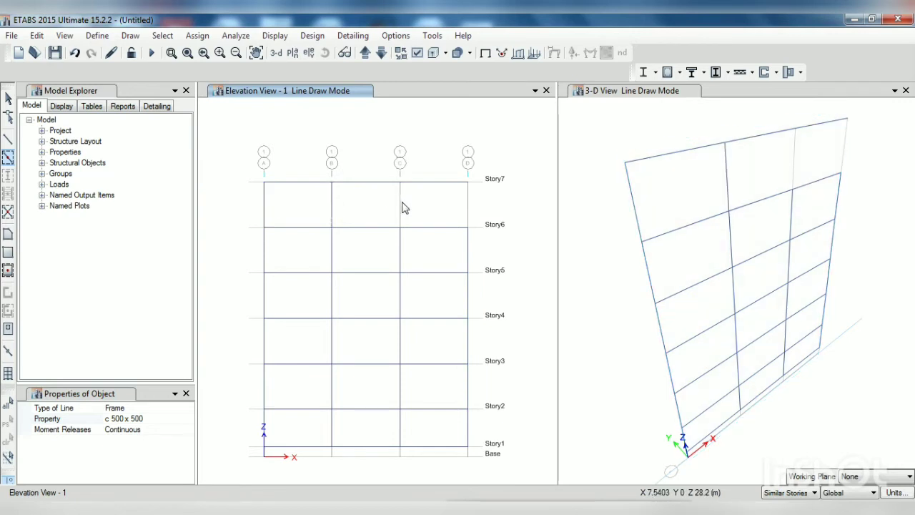
left_click(468, 207)
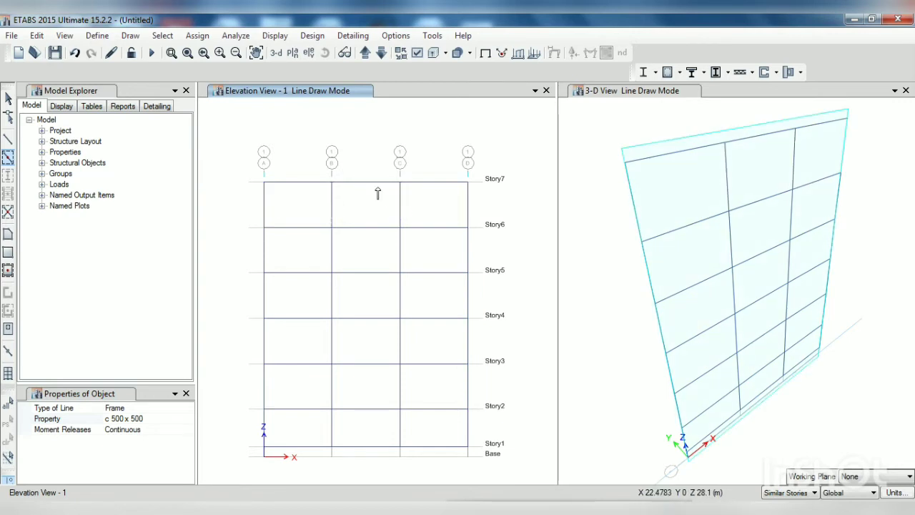
- Add the missing ground-storey column at the right end of the frame
scroll(264, 478, "up", 3)
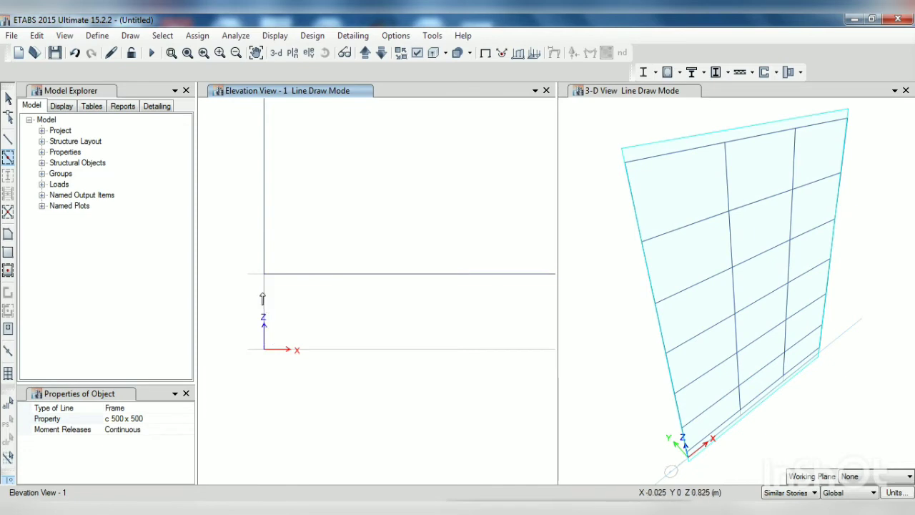
scroll(272, 296, "down", 2)
scroll(275, 294, "down", 2)
scroll(379, 295, "up", 3)
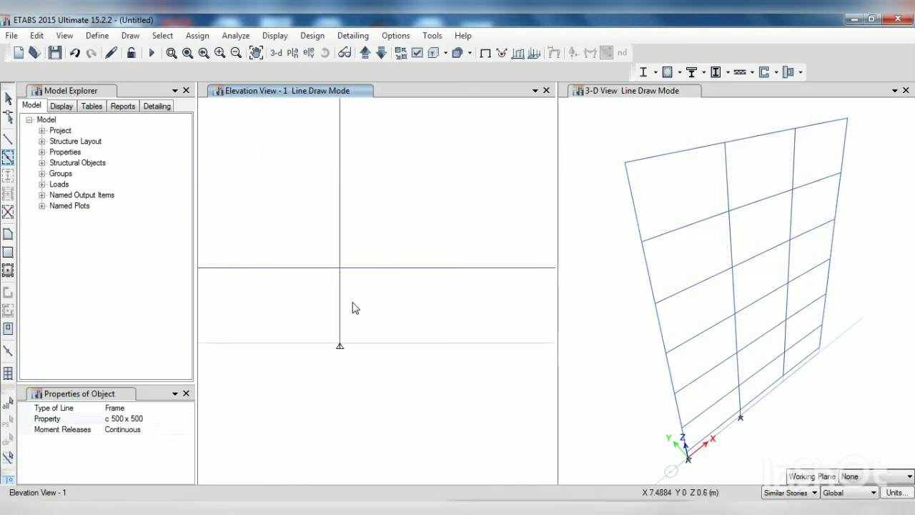
scroll(351, 309, "down", 2)
scroll(481, 315, "up", 2)
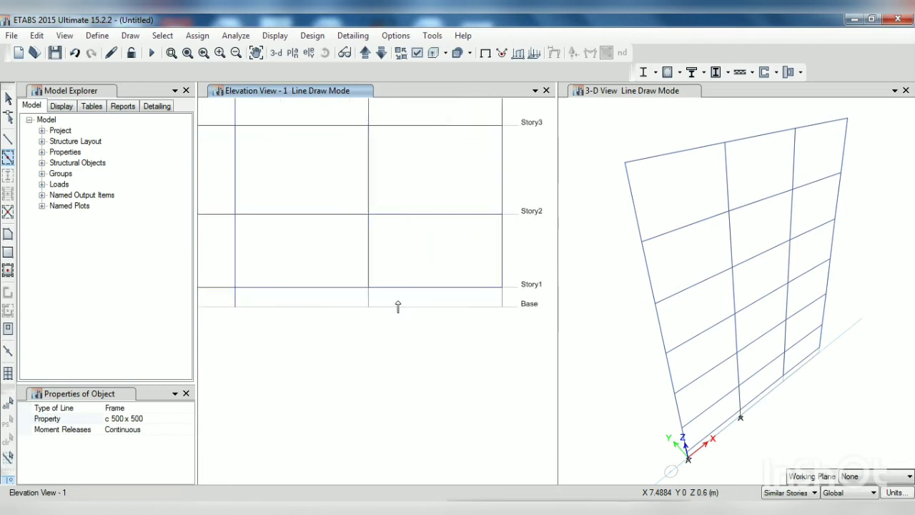
left_click(502, 300)
scroll(482, 344, "down", 2)
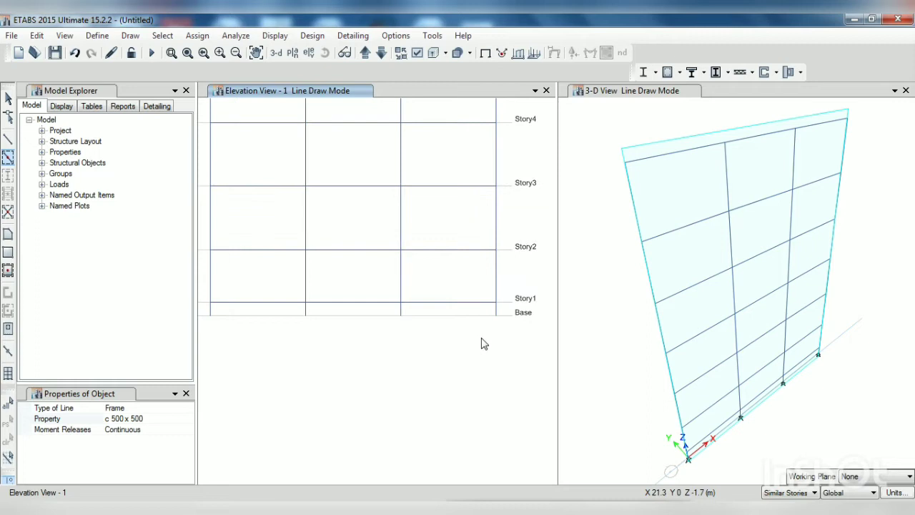
scroll(479, 342, "up", 1)
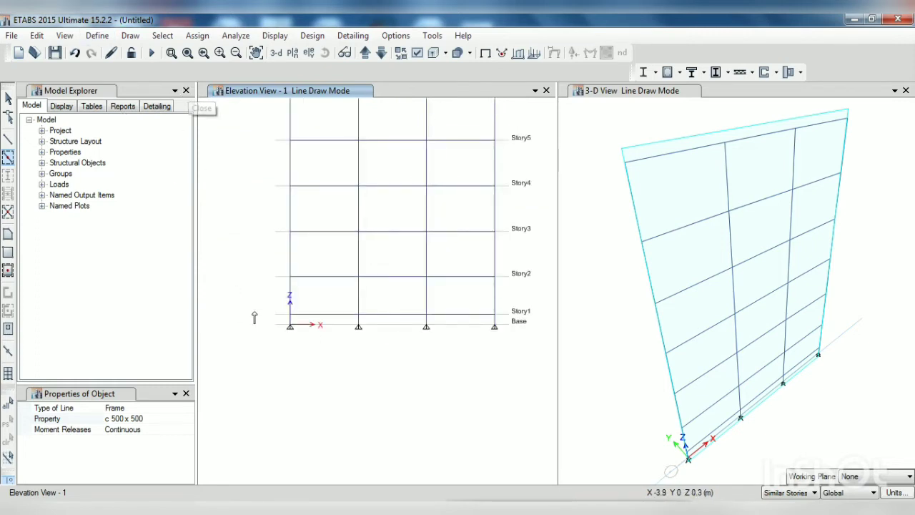
- Select the four base joints and assign them fully fixed joint restraints
key("Escape")
left_click_drag(284, 327, 503, 354)
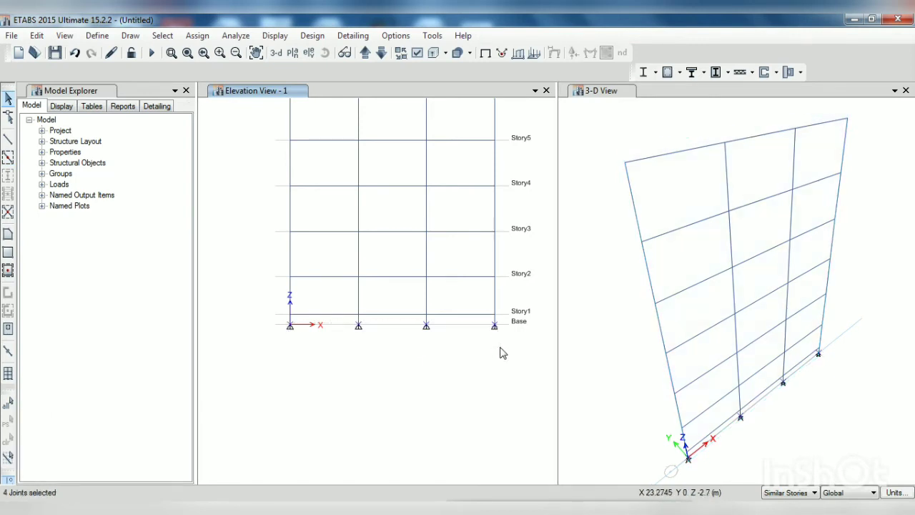
left_click(197, 35)
mouse_move(236, 54)
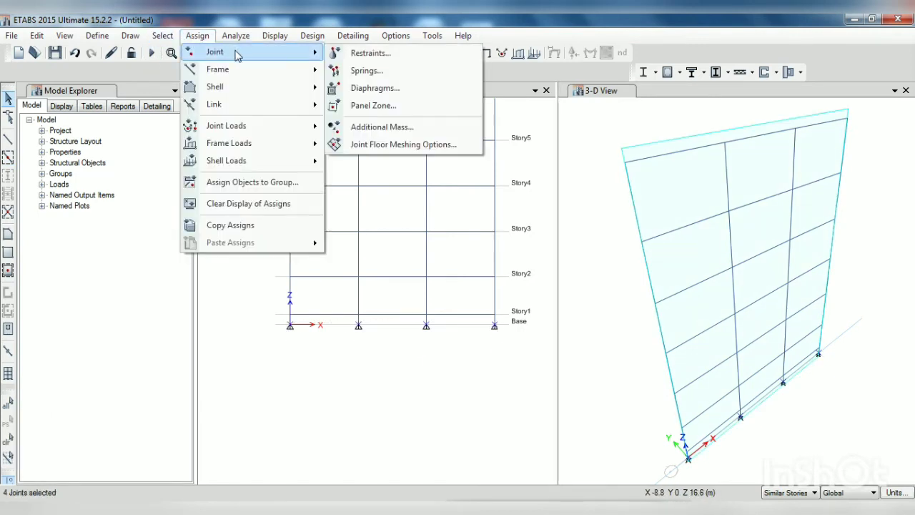
left_click(368, 53)
left_click(412, 305)
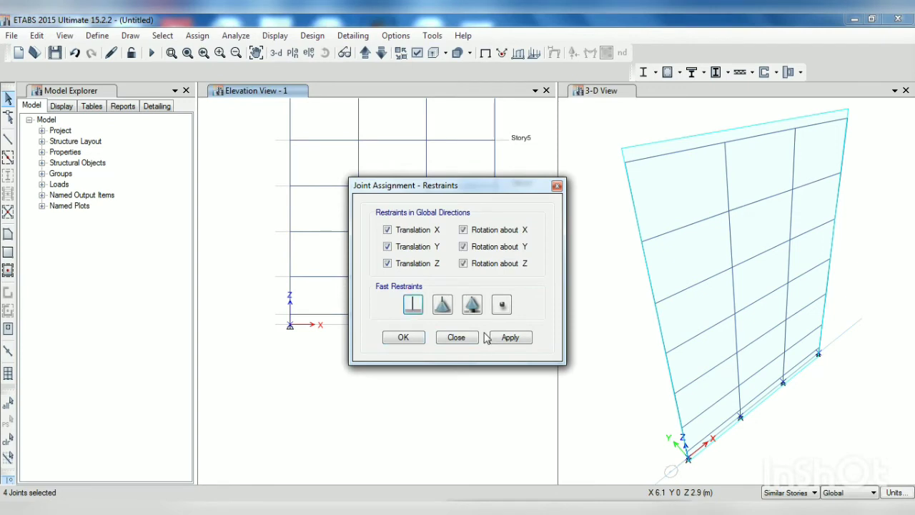
left_click(512, 337)
left_click(404, 338)
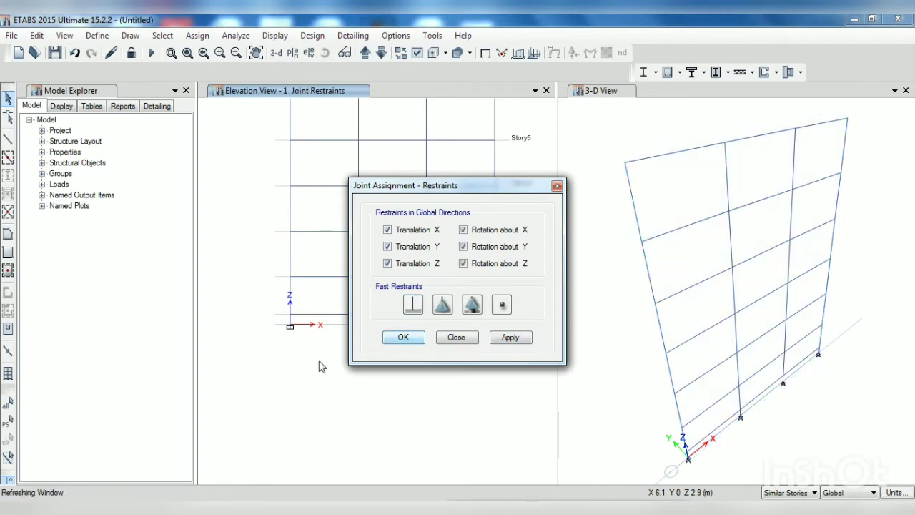
scroll(347, 204, "down", 1)
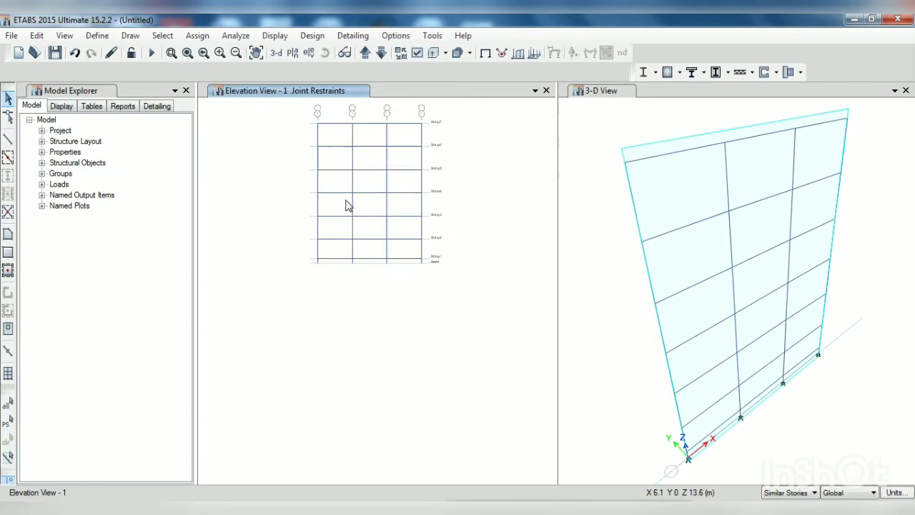
scroll(372, 251, "up", 1)
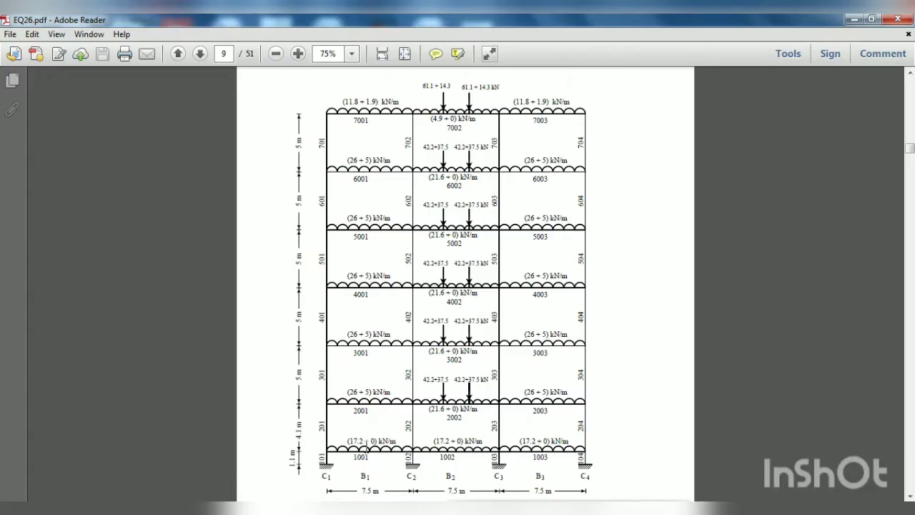
left_click_drag(368, 441, 382, 441)
left_click(365, 392)
left_click_drag(544, 390, 560, 391)
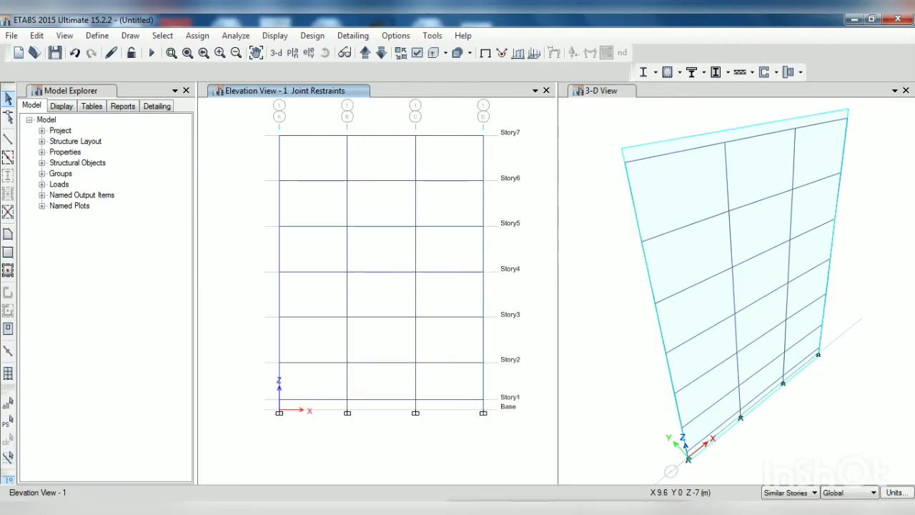
- Select the ten outer-bay beams on Stories 2–6 and assign a uniform 5 kN/m Live load
key("ctrl+p")
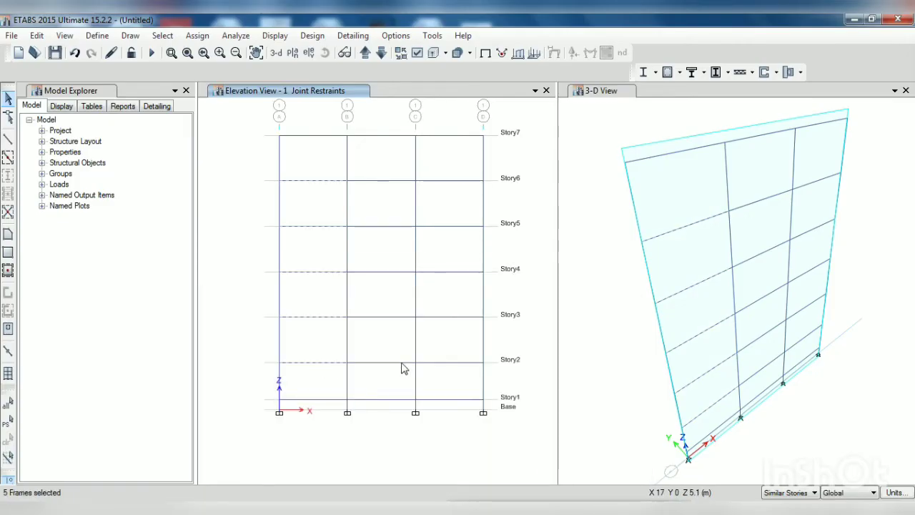
left_click(197, 36)
mouse_move(252, 153)
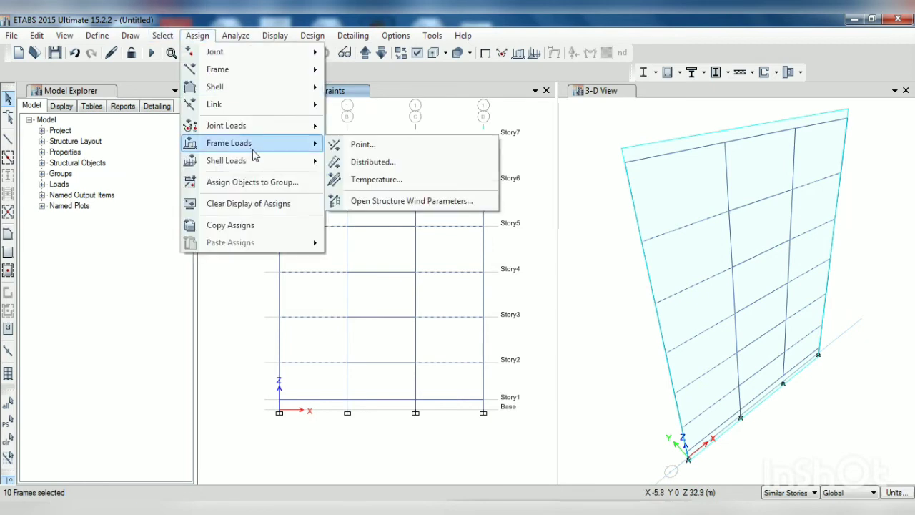
left_click(370, 162)
left_click(484, 189)
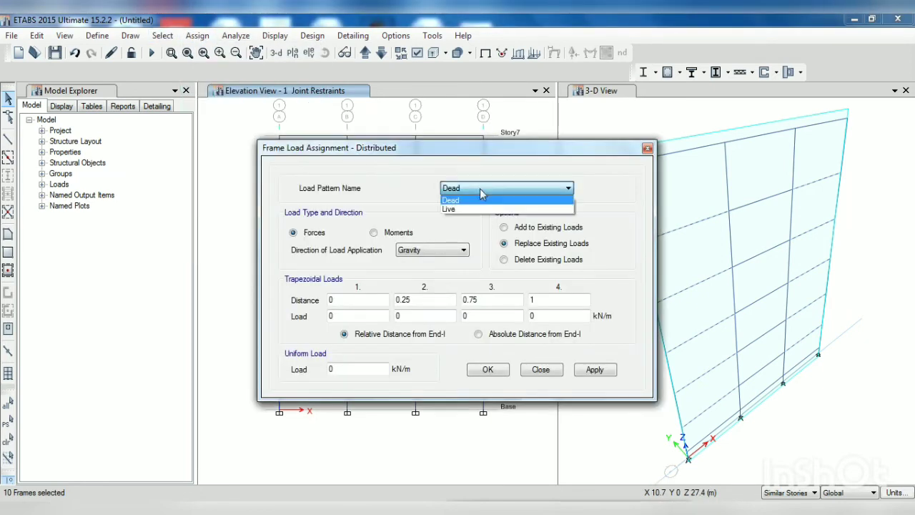
left_click(465, 204)
left_click(342, 370)
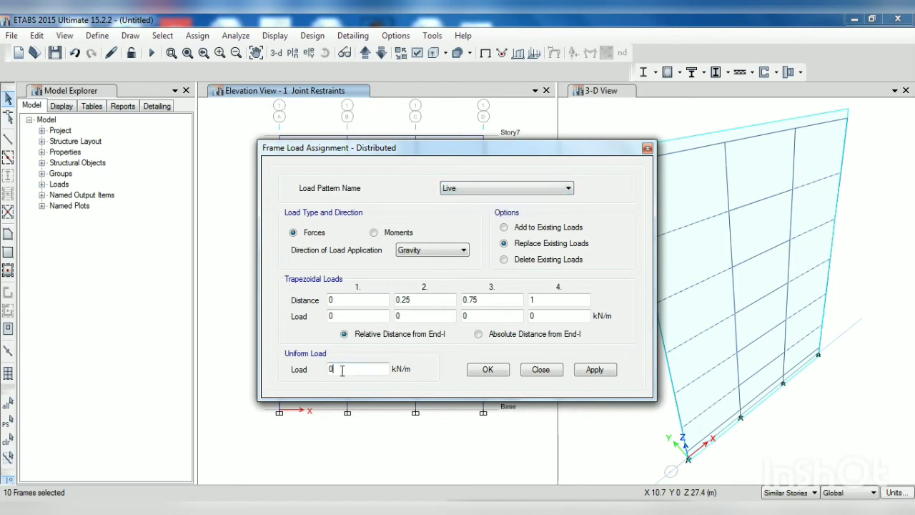
type("5")
left_click(593, 369)
left_click(487, 370)
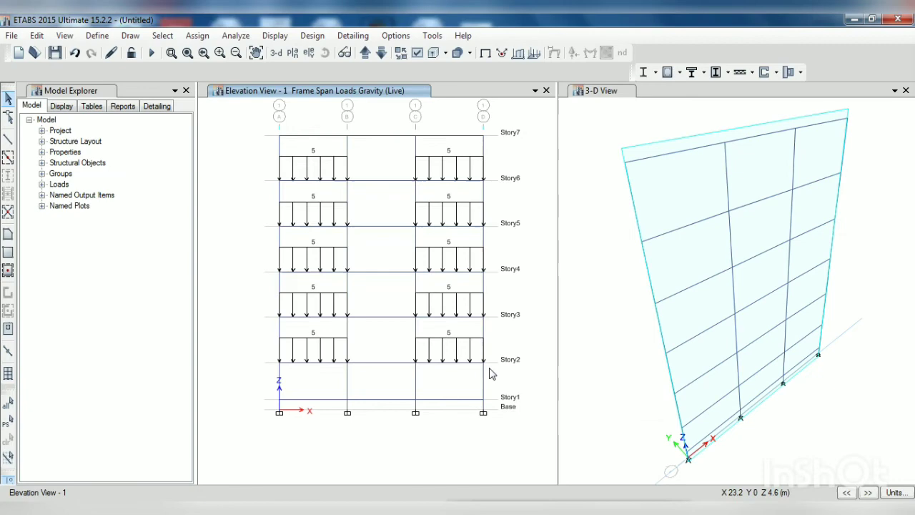
left_click(391, 366)
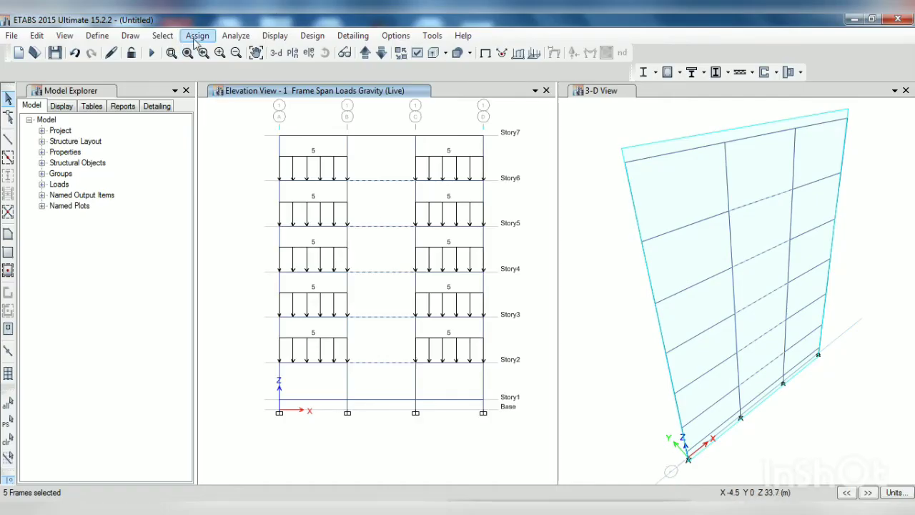
- Set up a Live point load on the middle-bay beams, measured by absolute distance
left_click(197, 36)
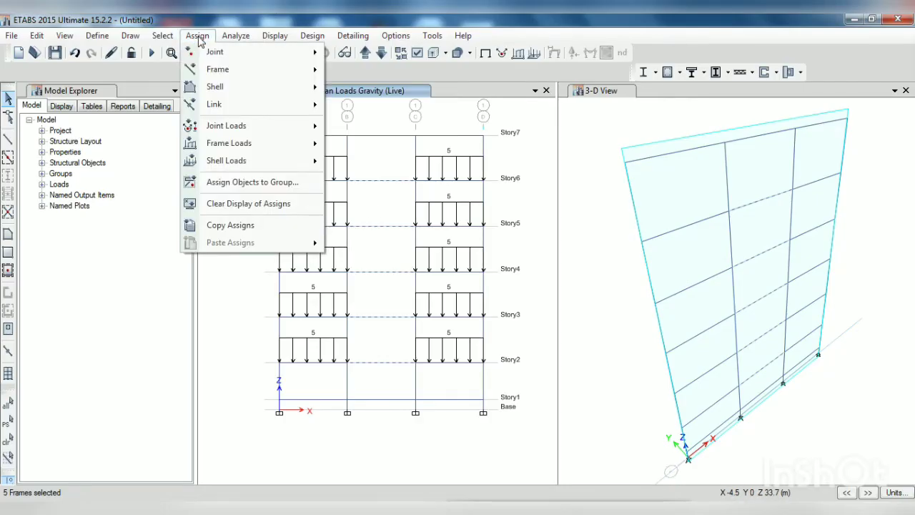
mouse_move(261, 143)
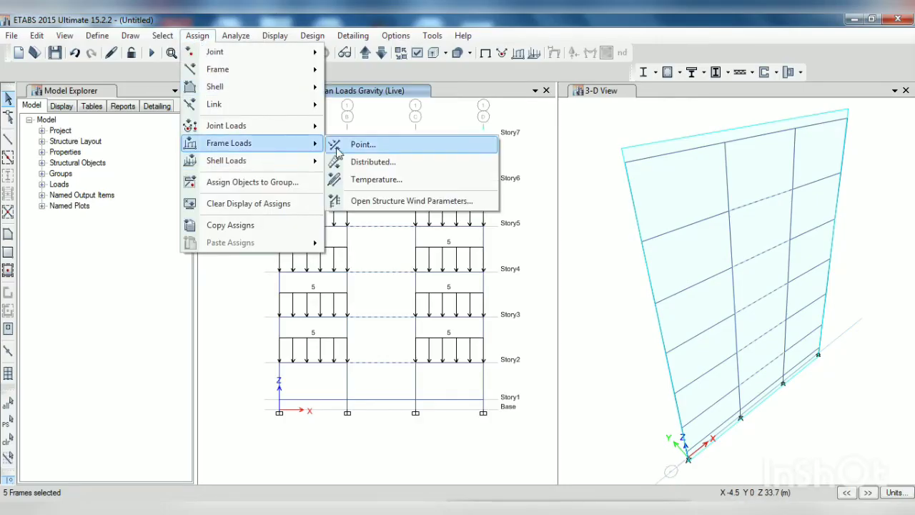
left_click(371, 163)
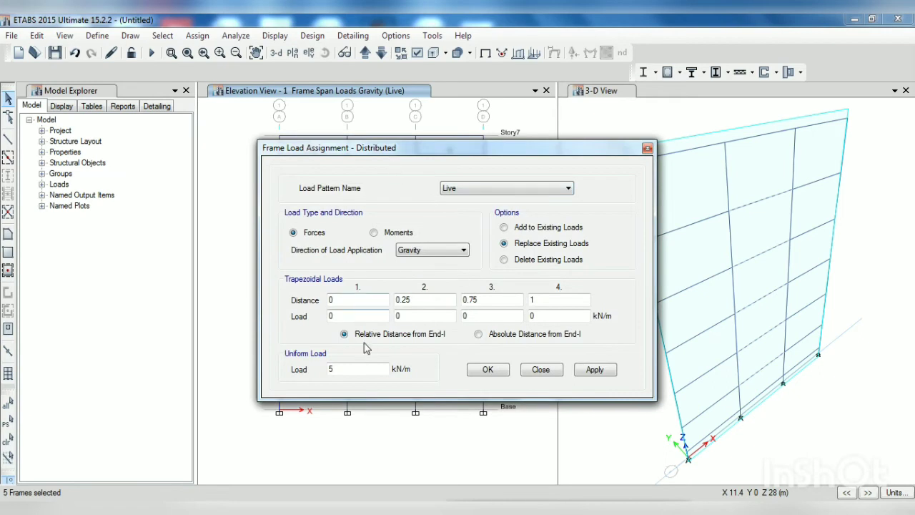
left_click(540, 370)
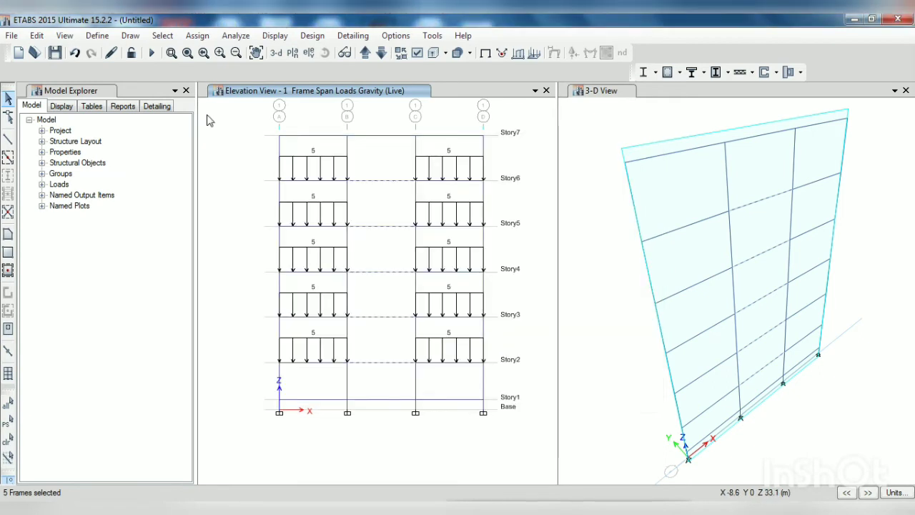
left_click(198, 37)
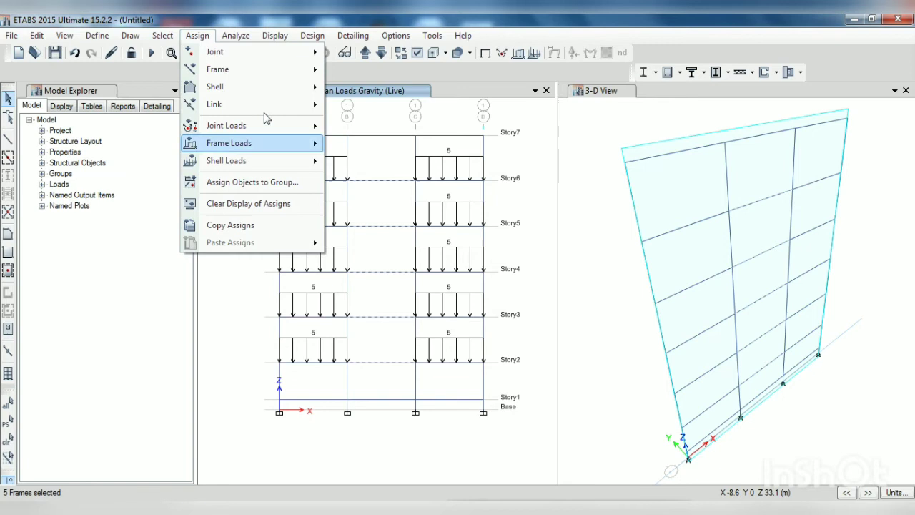
mouse_move(279, 143)
left_click(396, 146)
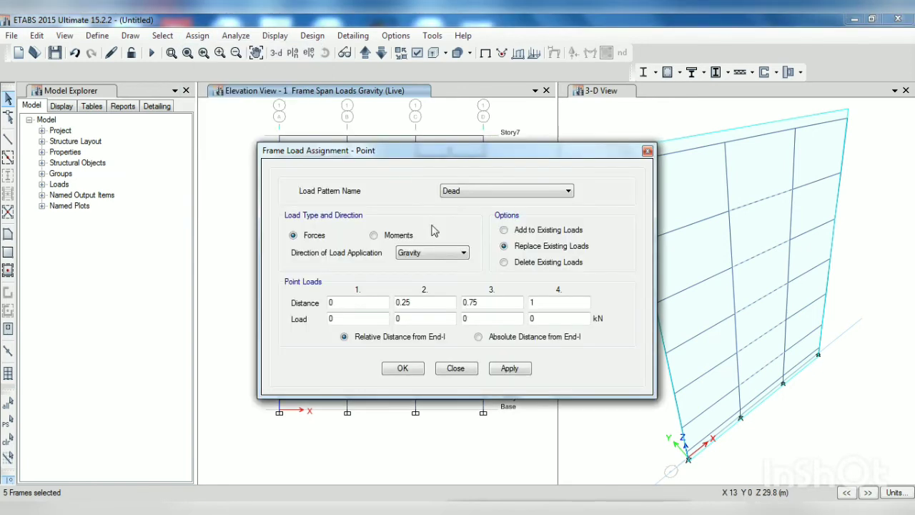
left_click(477, 191)
left_click(465, 212)
left_click(479, 337)
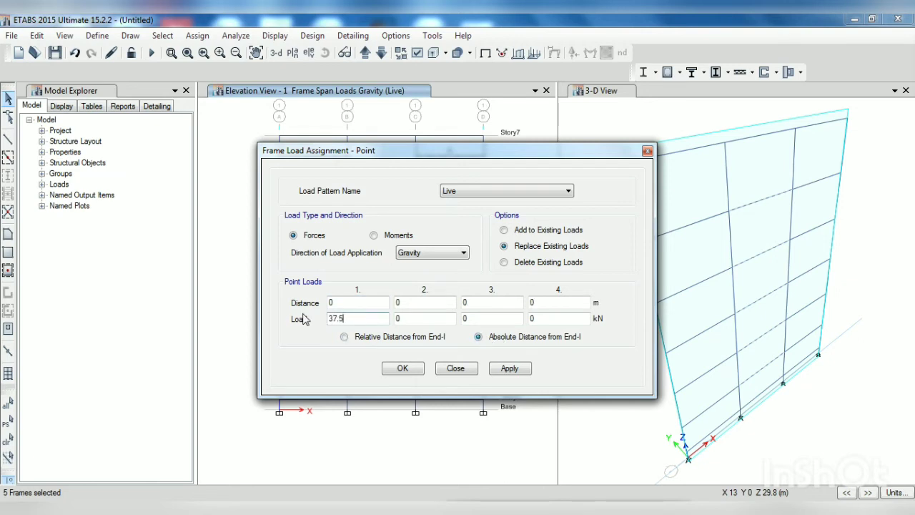
- Enter two 37.5 kN point loads at 2.5 m and 5 m and apply them
double_click(329, 303)
type("2")
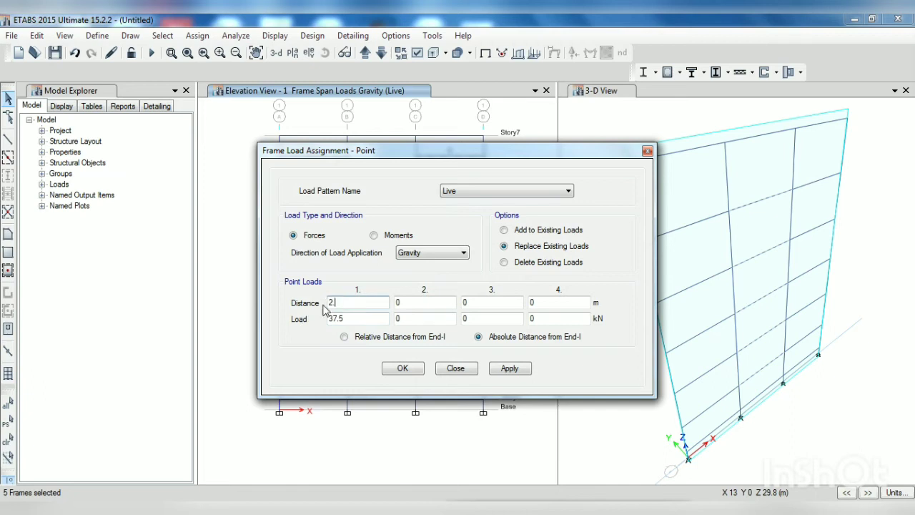
type(".5")
double_click(401, 304)
double_click(401, 319)
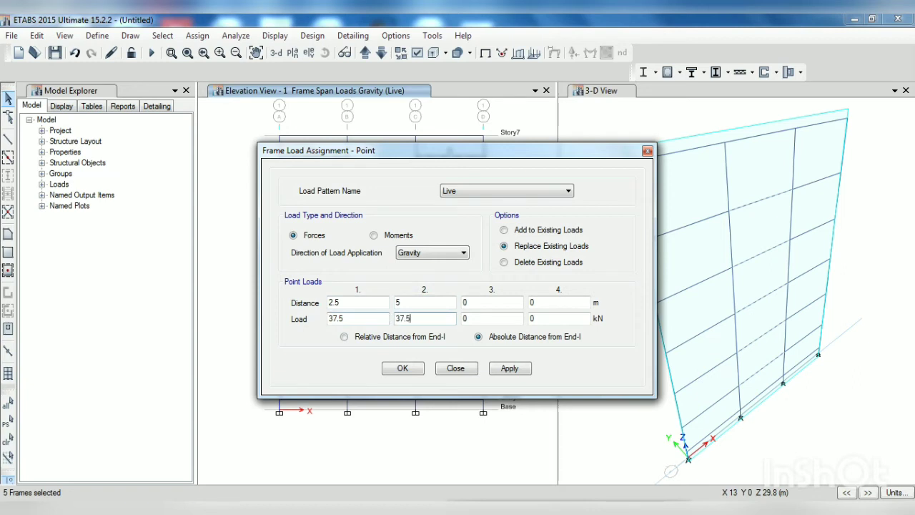
left_click(501, 370)
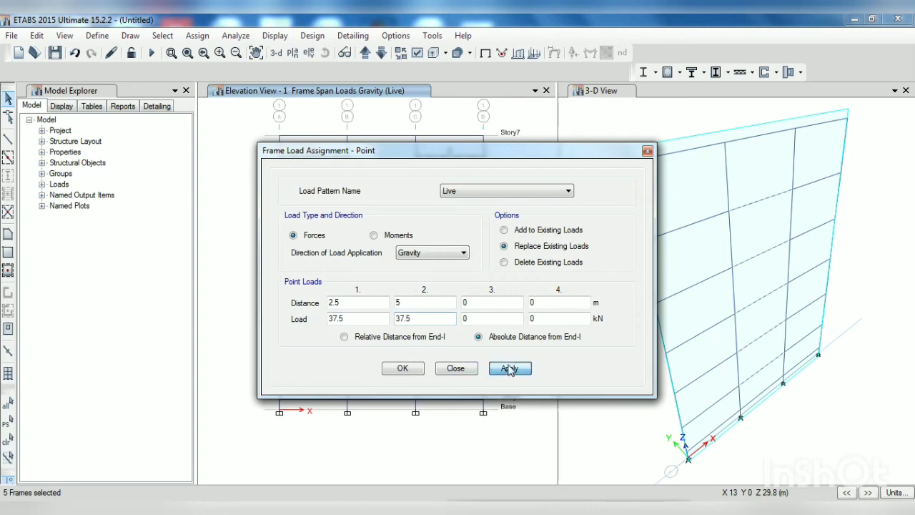
left_click(402, 368)
left_click(327, 137)
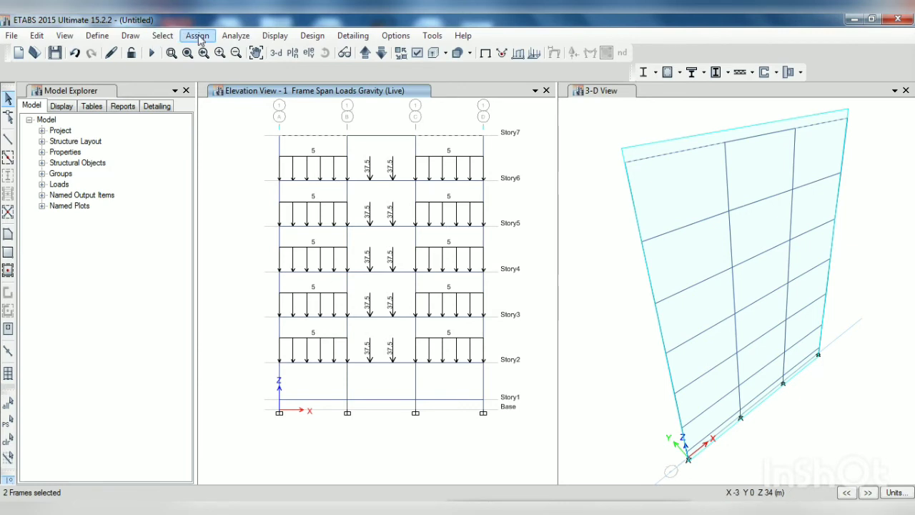
- Give the Story7 outer-bay roof beams a uniform 1.9 kN/m Live distributed load
left_click(198, 36)
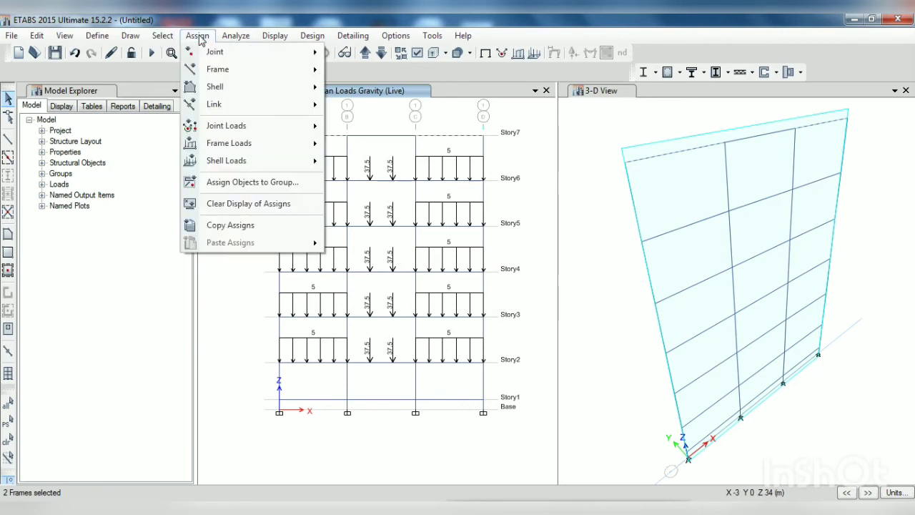
mouse_move(286, 148)
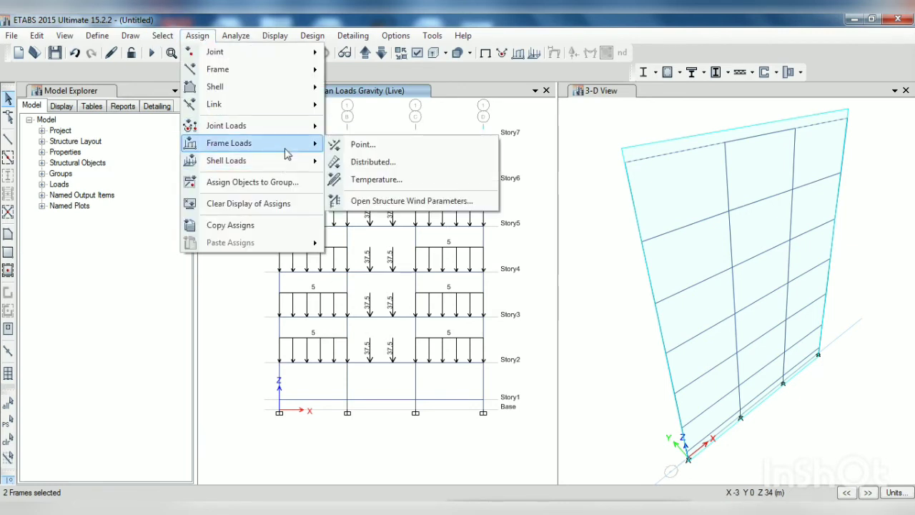
left_click(375, 163)
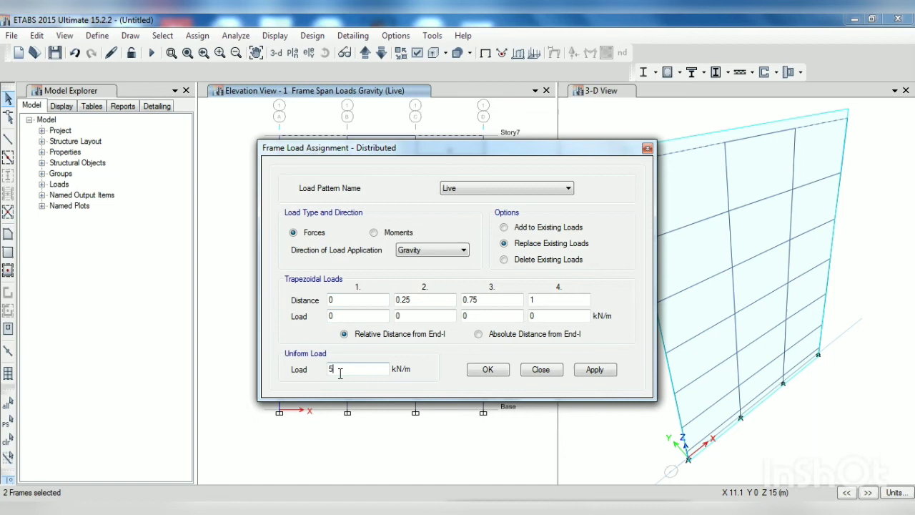
left_click_drag(340, 372, 325, 370)
left_click(592, 370)
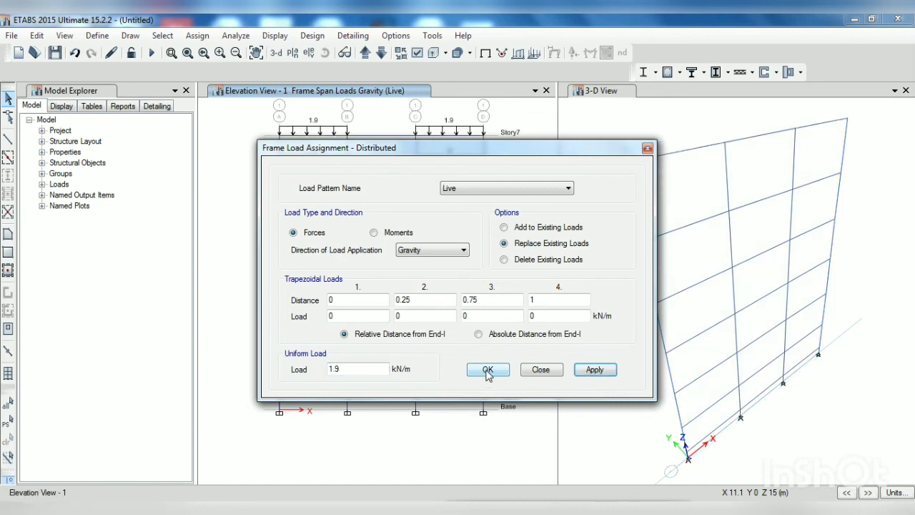
left_click(488, 370)
left_click(401, 135)
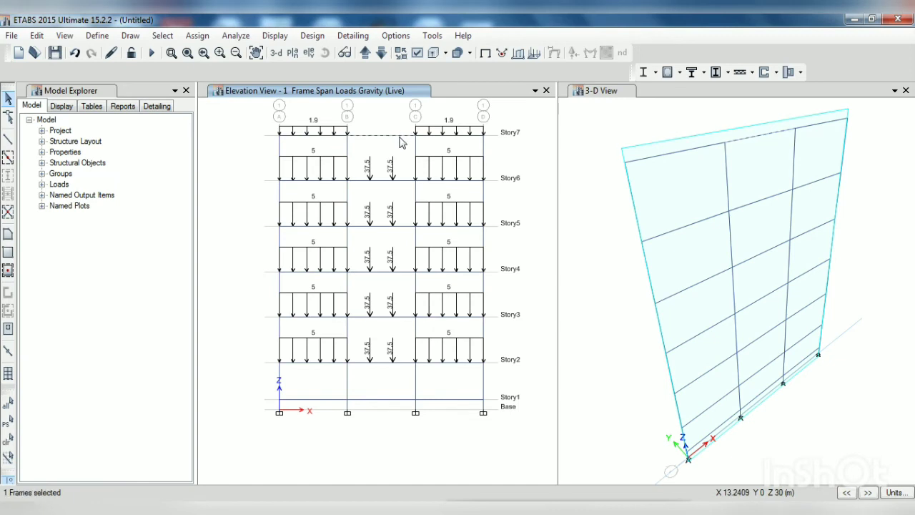
- Set the first Live point load on the Story7 middle beam to 14.4 kN at 2.5 m
left_click(198, 35)
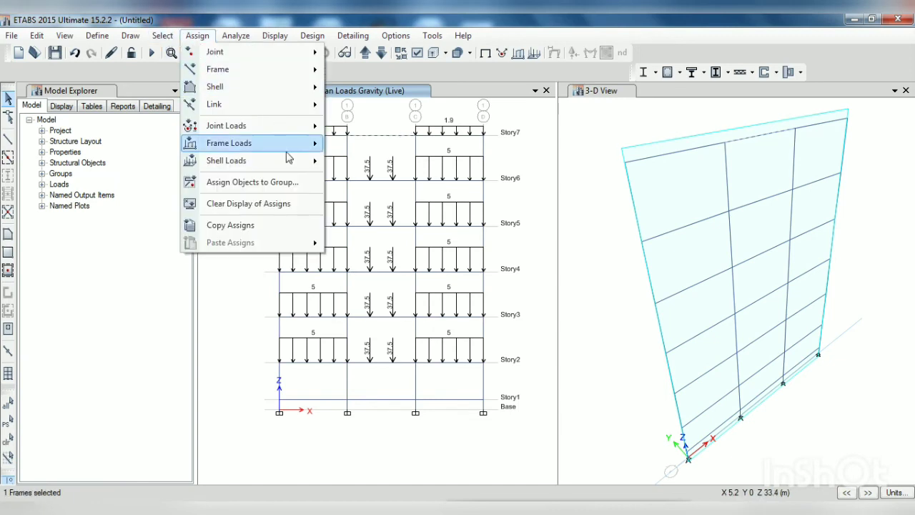
mouse_move(306, 152)
left_click(362, 145)
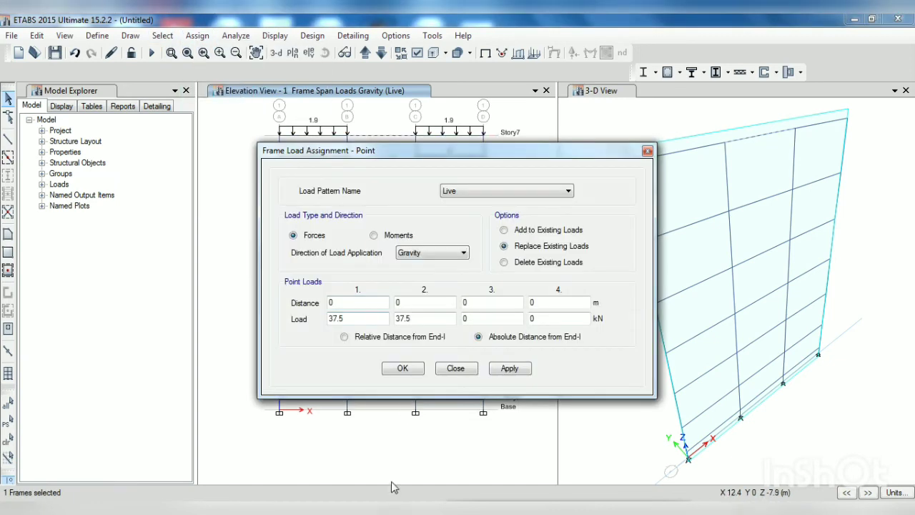
key("alt+Tab")
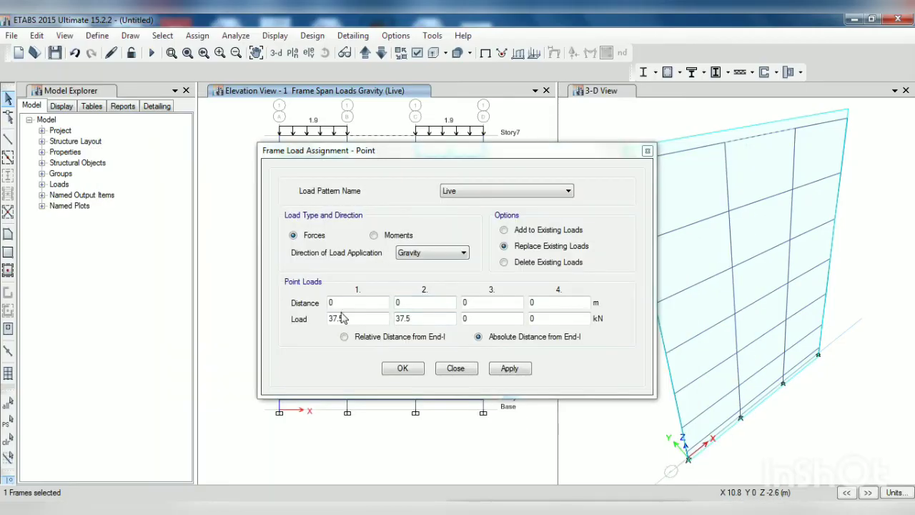
double_click(345, 319)
type("14.4")
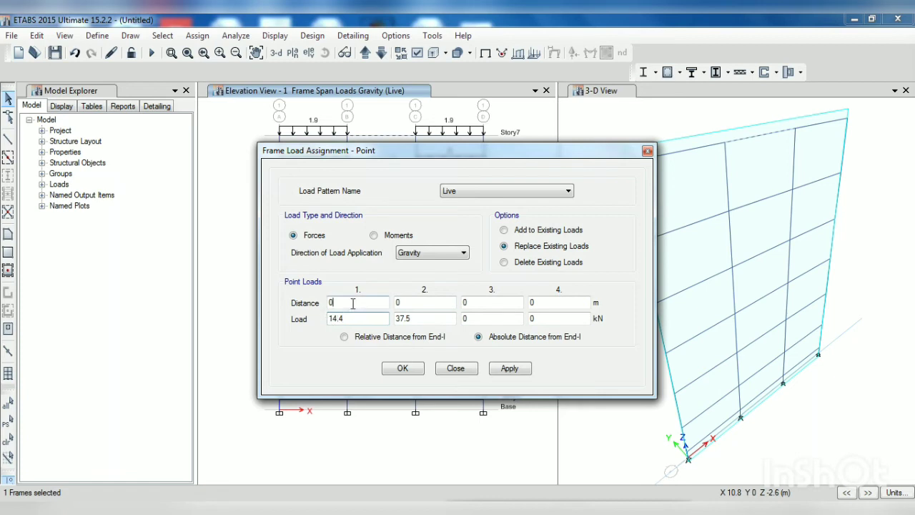
left_click_drag(352, 303, 330, 302)
type("2.5")
- Set the second point load to 14.3 kN at 2.5 m and apply both loads
left_click_drag(413, 319, 392, 319)
type("14.3")
left_click_drag(405, 302, 384, 303)
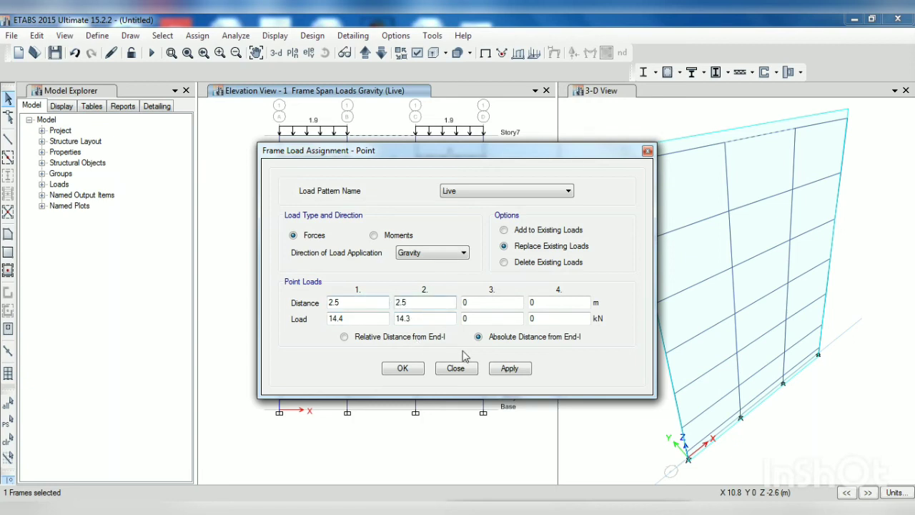
left_click(510, 368)
left_click(411, 370)
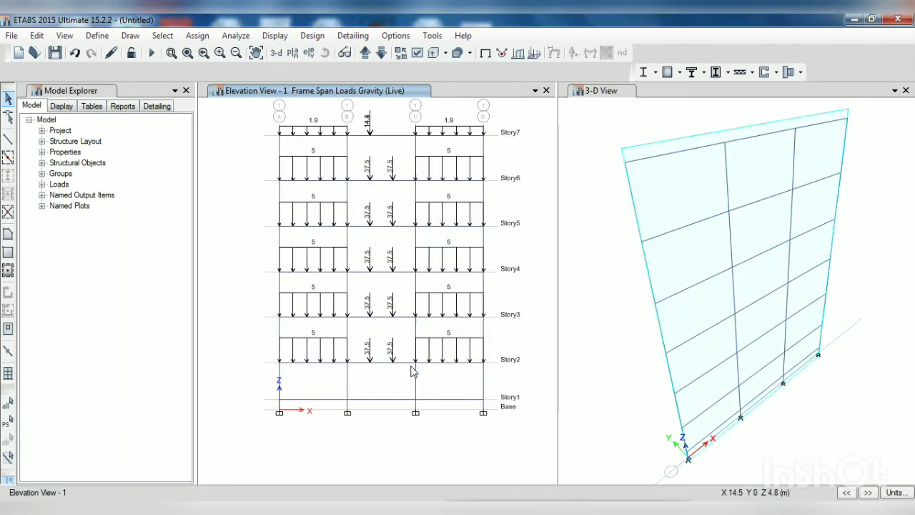
- Delete the existing point loads from the Story7 middle-bay beam
left_click(393, 135)
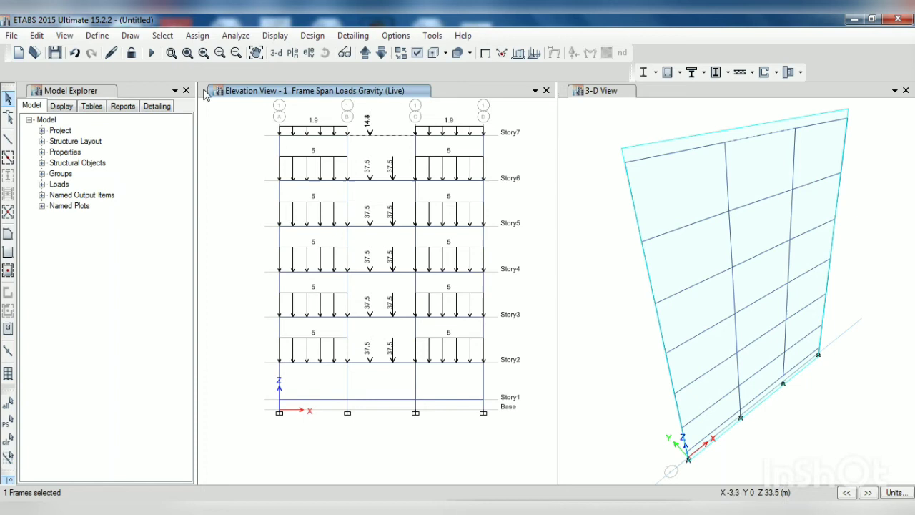
left_click(197, 35)
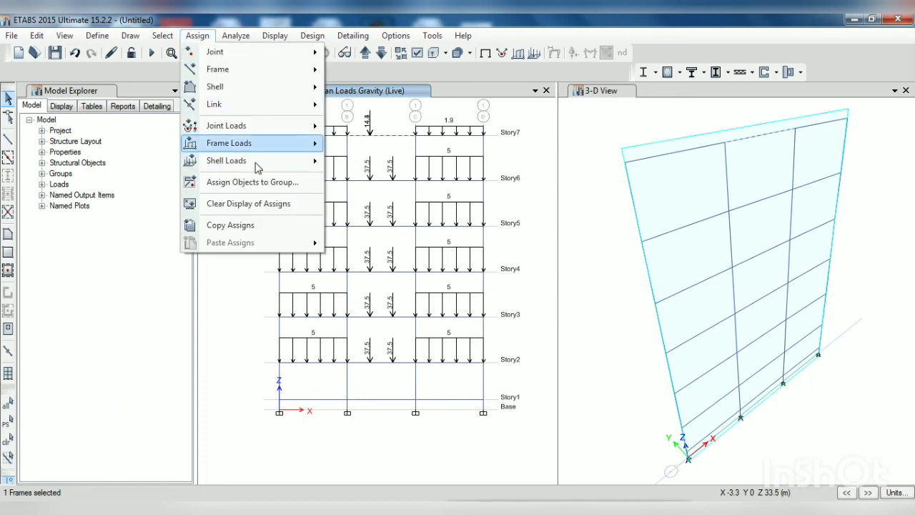
mouse_move(261, 146)
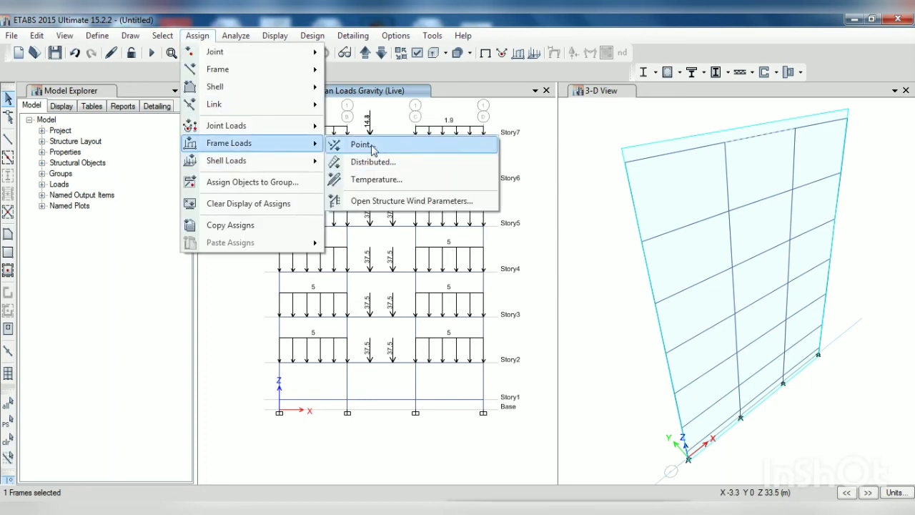
left_click(362, 144)
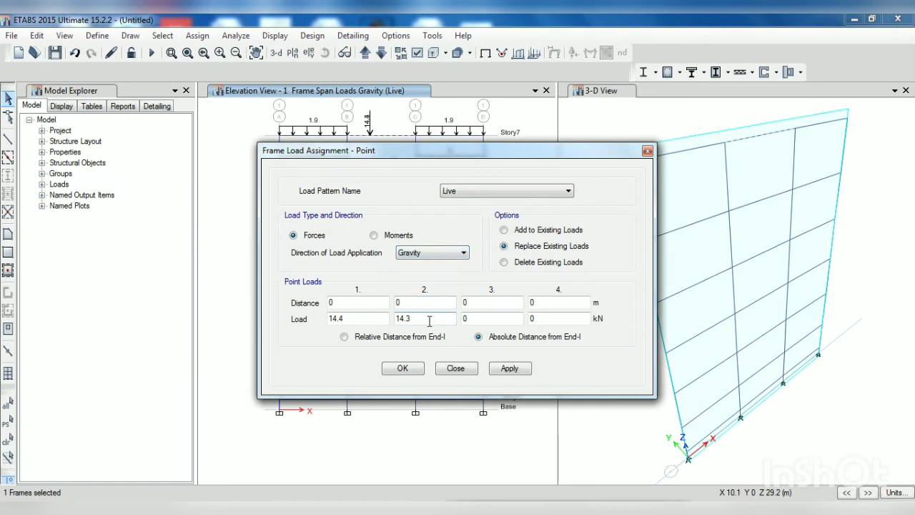
left_click(509, 263)
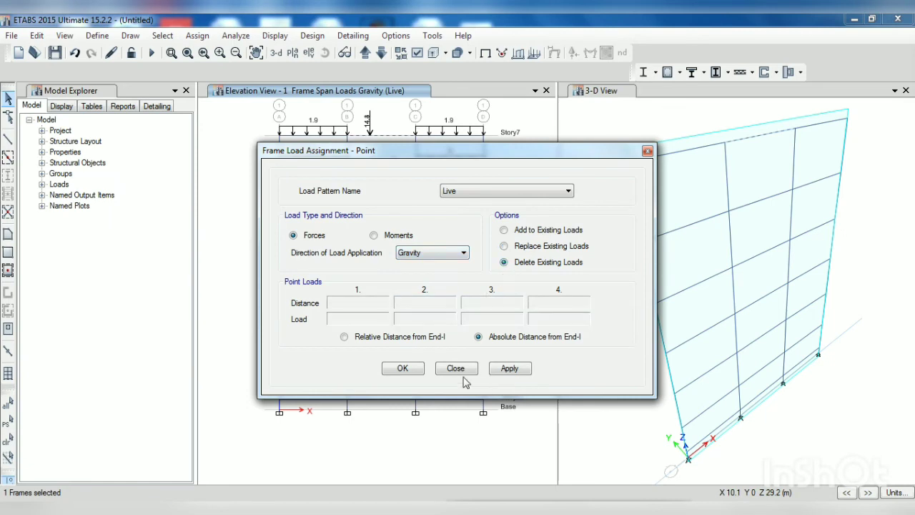
left_click(509, 369)
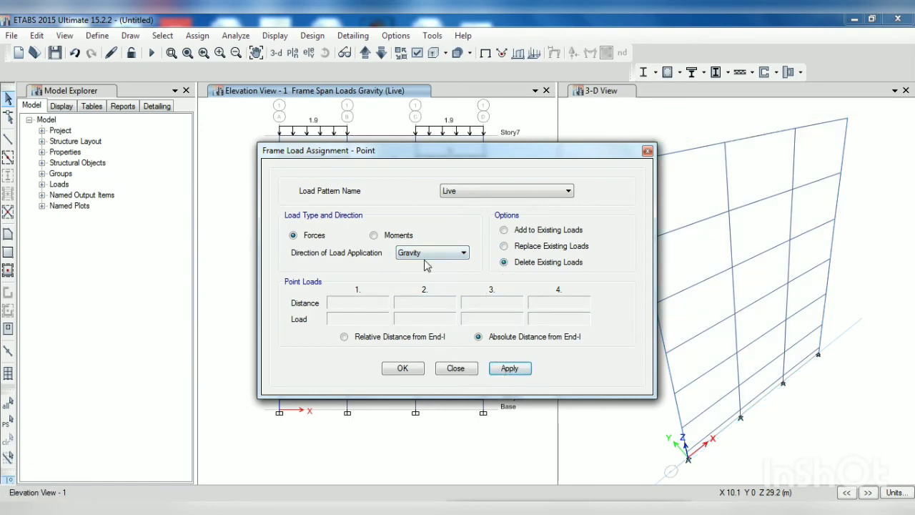
- Add two 14.3 kN Live point loads at 2.5 m and 5 m to the Story7 middle beam
left_click(505, 230)
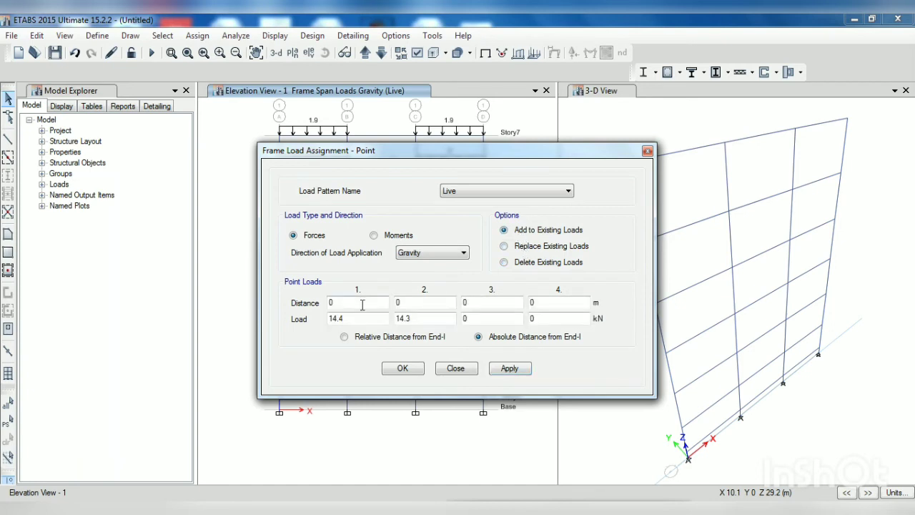
double_click(354, 318)
type("14.4")
double_click(333, 302)
double_click(405, 302)
left_click(509, 368)
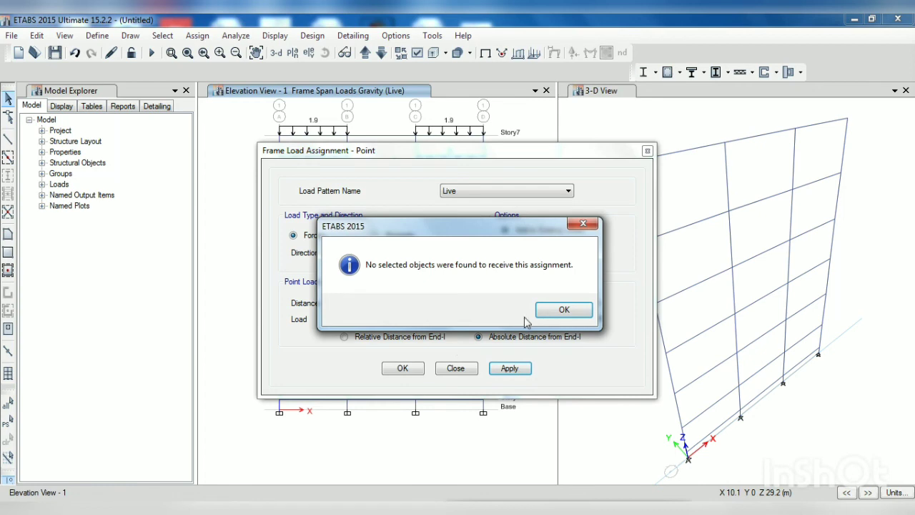
left_click(562, 310)
left_click(397, 136)
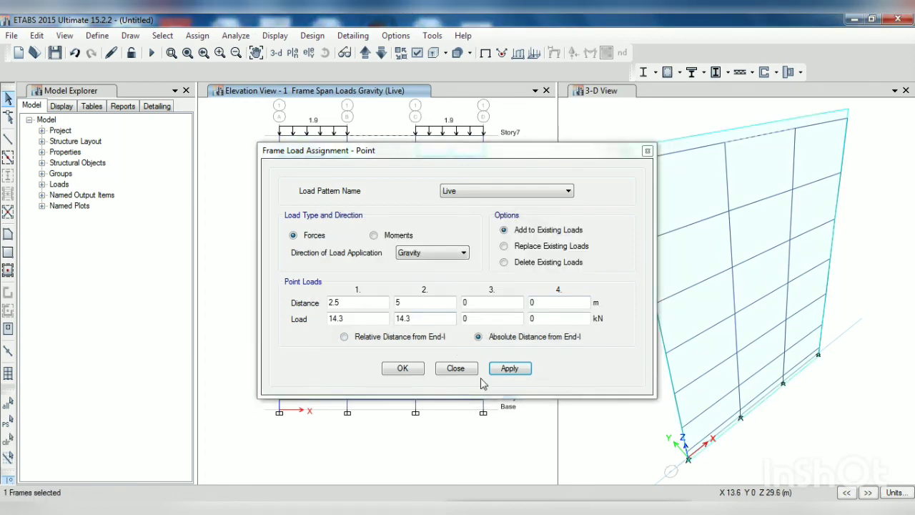
left_click(509, 368)
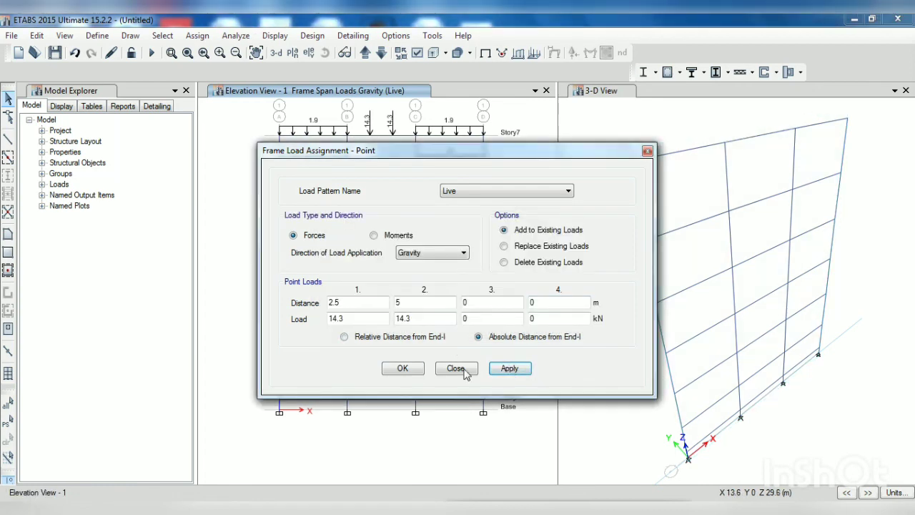
left_click(403, 368)
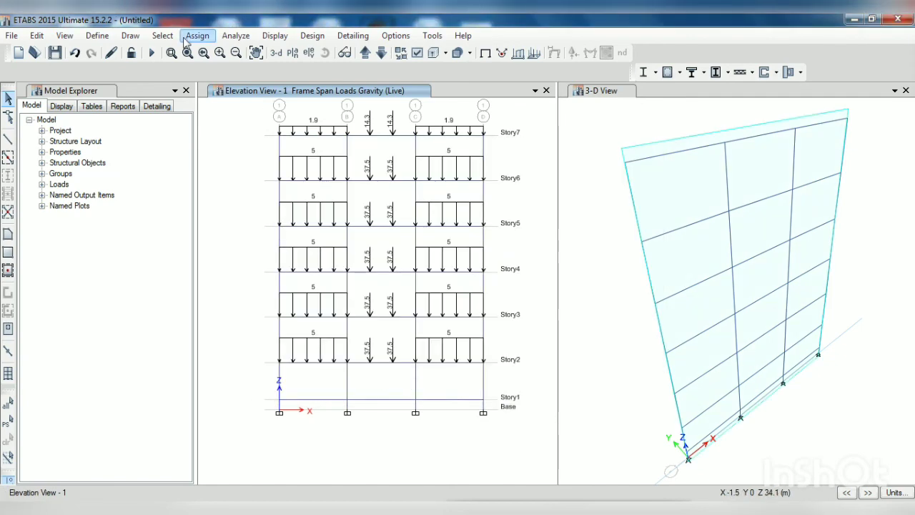
- Run the analysis, saving the model under the name dd
left_click(235, 36)
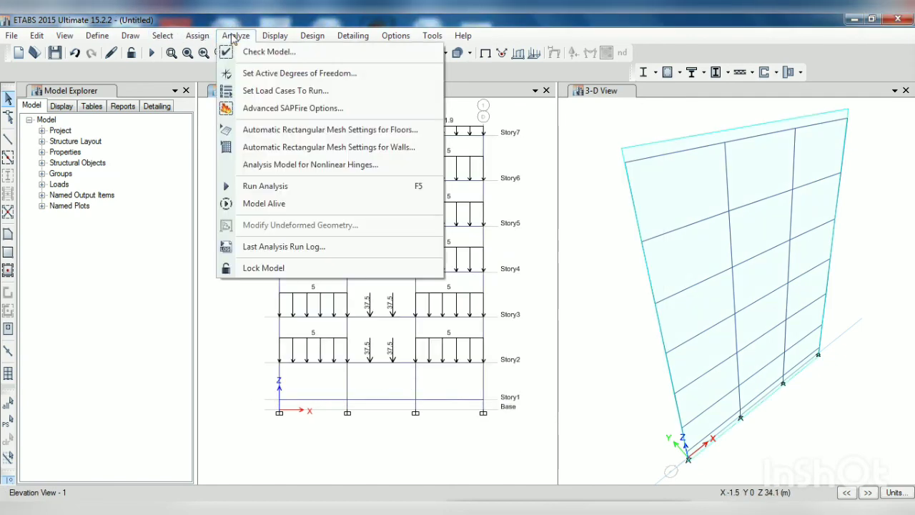
left_click(282, 187)
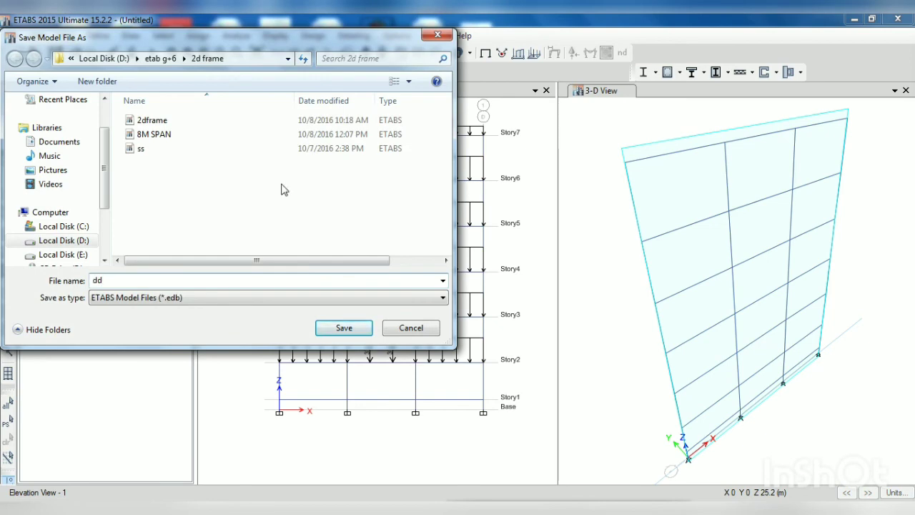
type("dd")
left_click(336, 327)
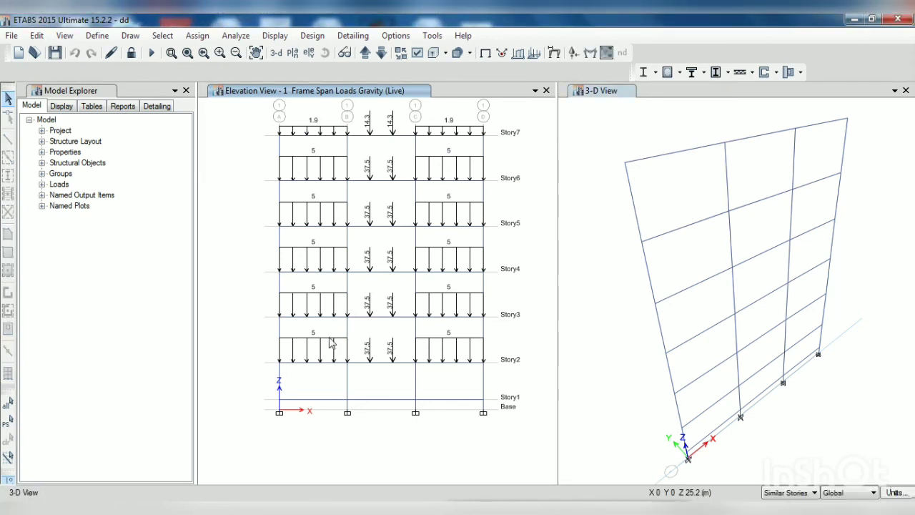
- Show the undeformed frame in elevation view 1 in the right pane
left_click(486, 52)
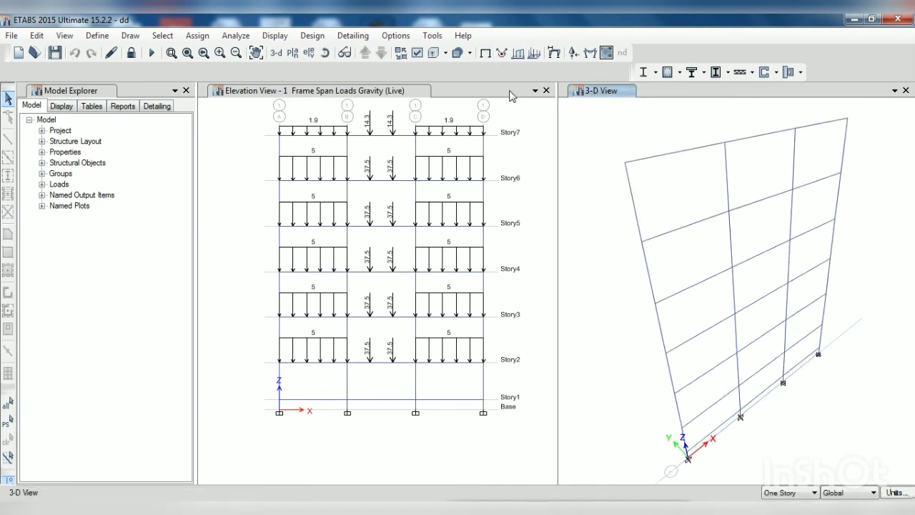
left_click(309, 53)
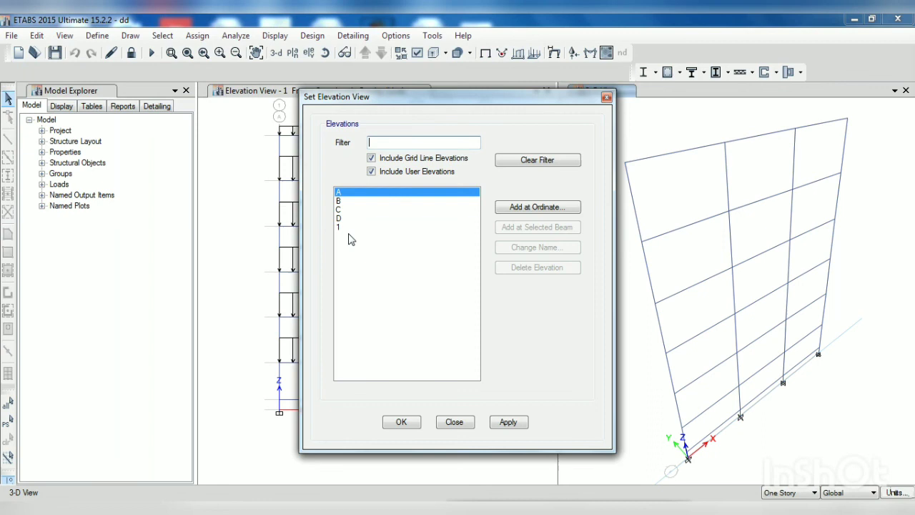
left_click(339, 227)
left_click(506, 421)
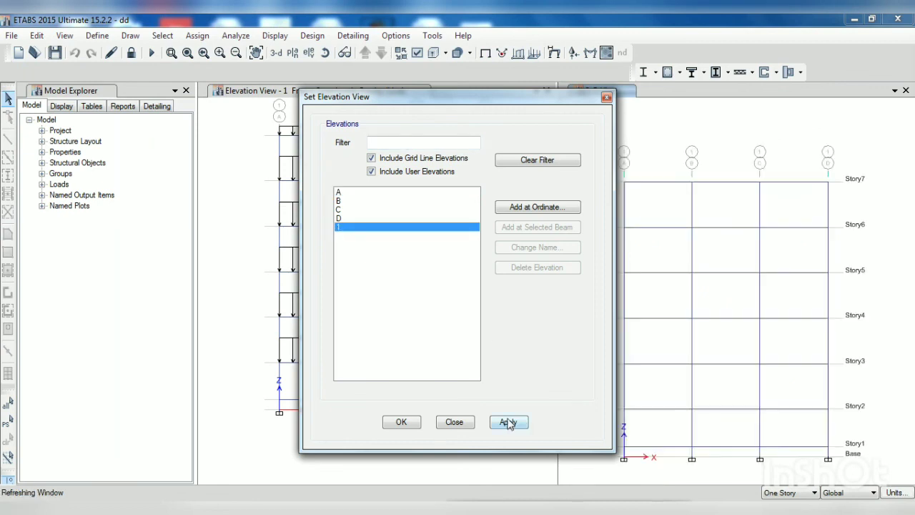
left_click(401, 422)
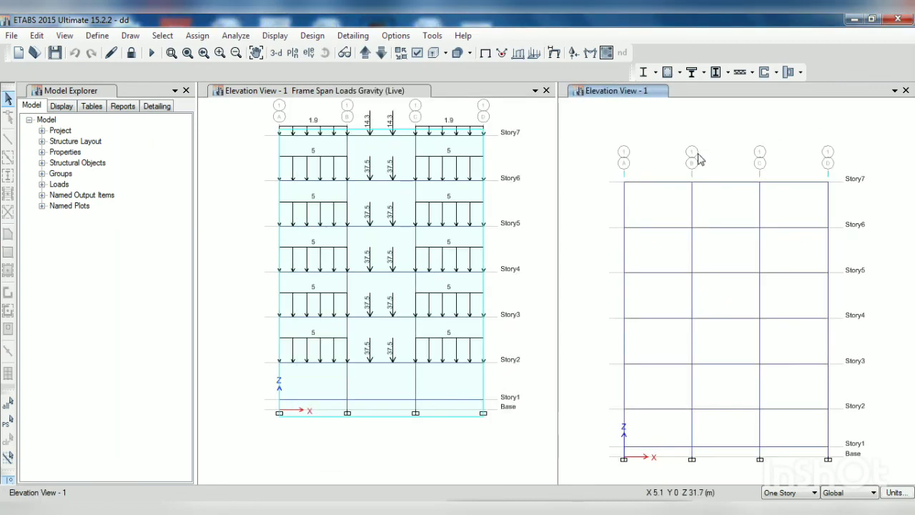
- Pick the Live case in the deformed shape options, then close them without applying
left_click(558, 56)
left_click(400, 143)
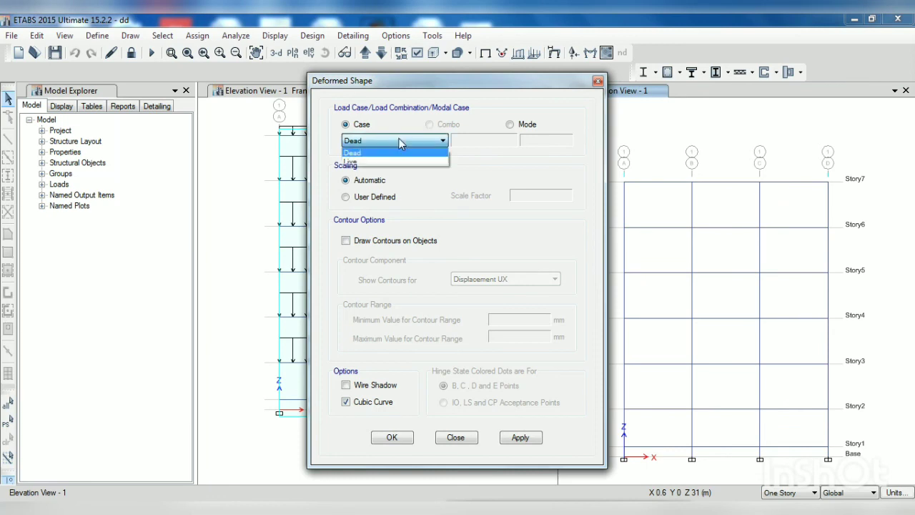
left_click(379, 162)
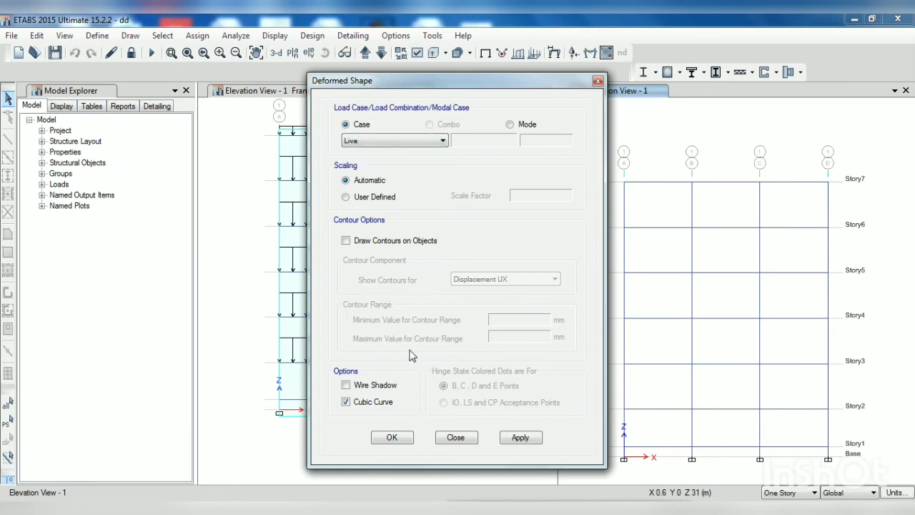
left_click(598, 83)
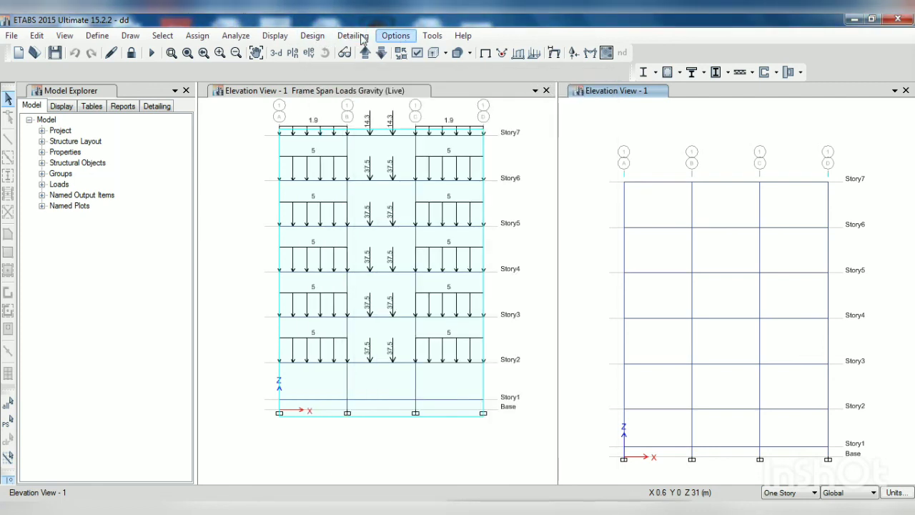
- Show the Live case Moment 3-3 diagram with values on elevation 1 (max 35.3452, min -49.5575 kN-m)
left_click(274, 35)
left_click(293, 46)
left_click(274, 35)
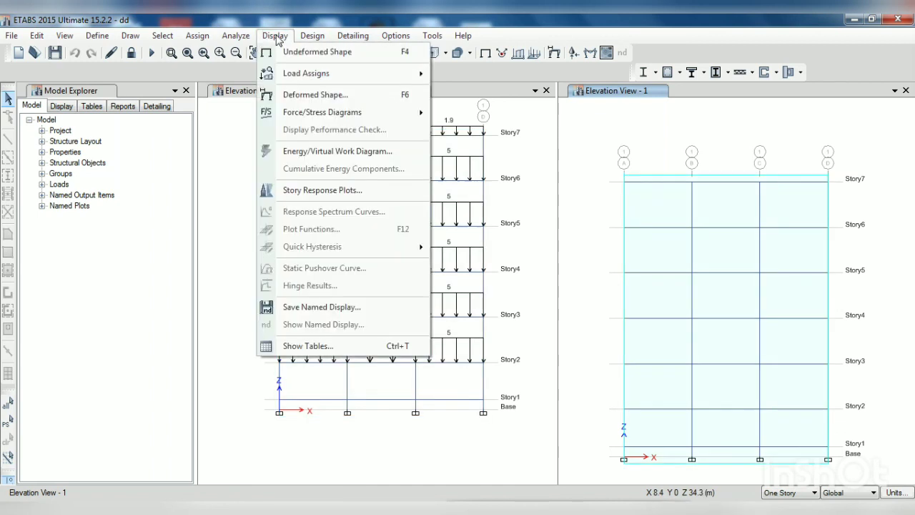
mouse_move(309, 114)
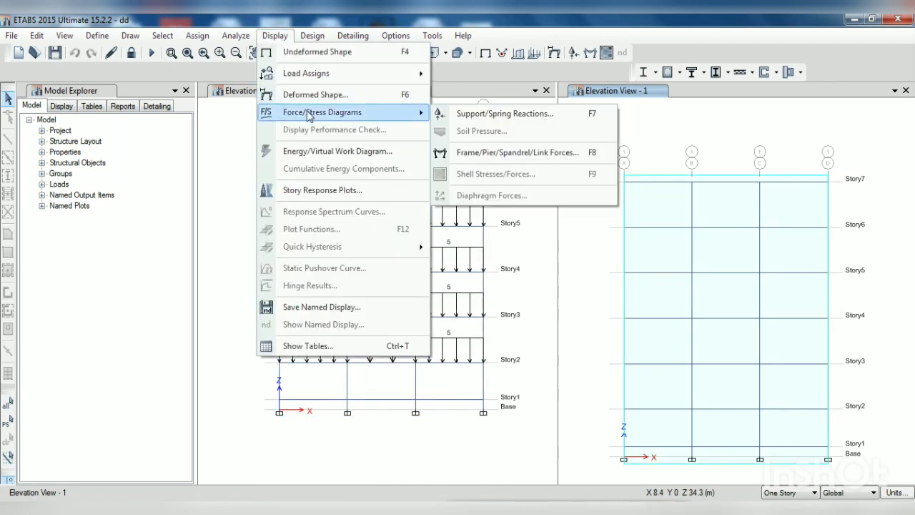
left_click(482, 153)
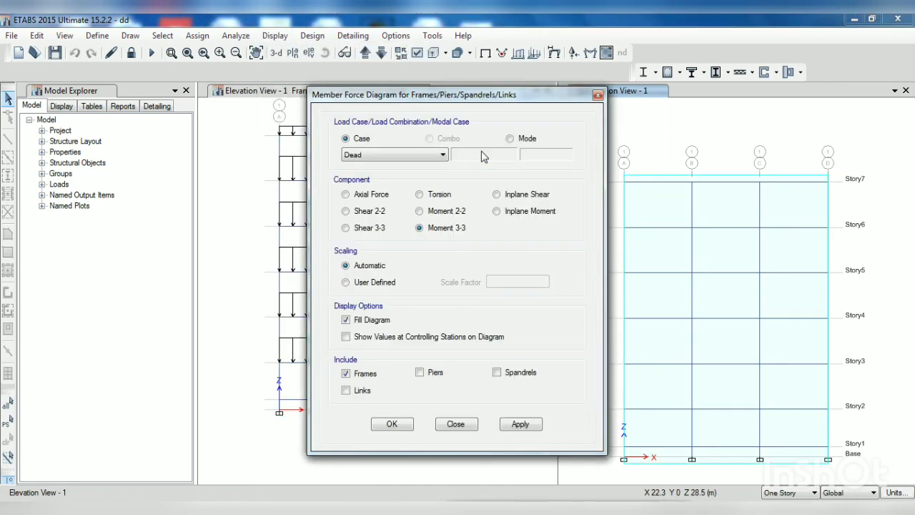
left_click(427, 156)
left_click(404, 167)
left_click(399, 156)
left_click(383, 178)
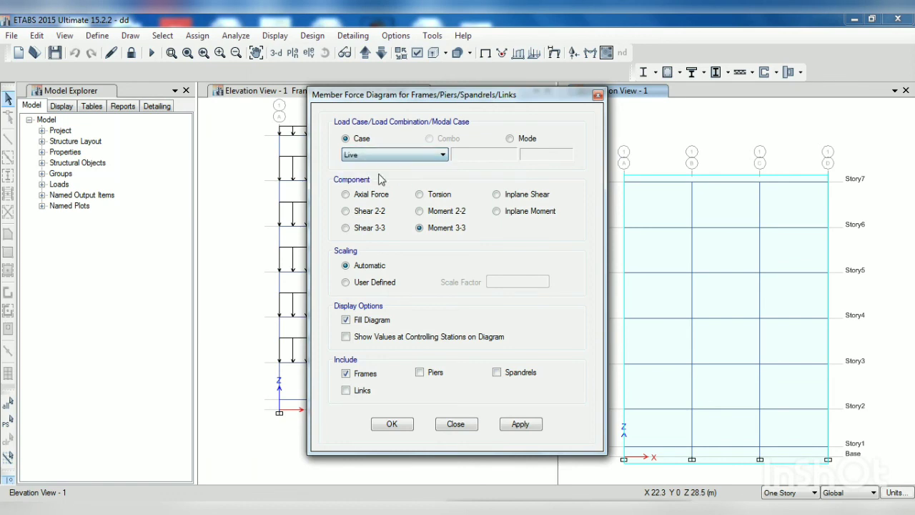
left_click(413, 337)
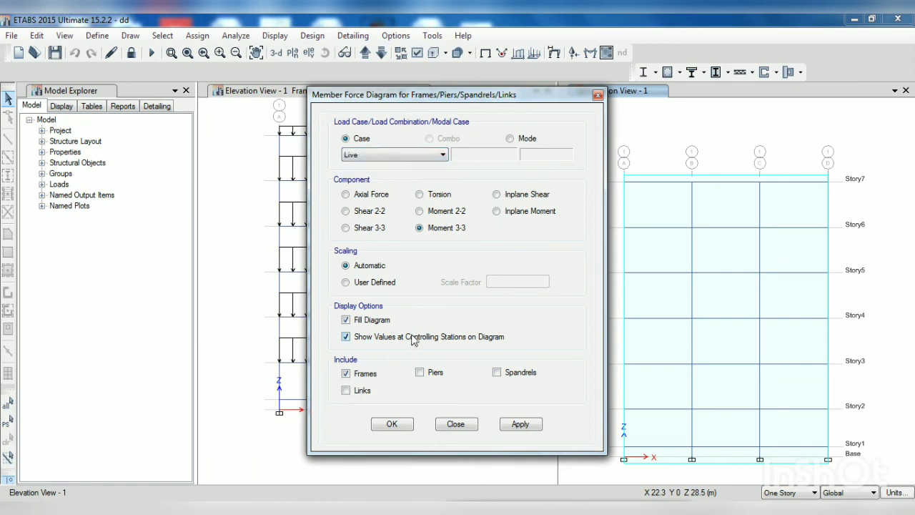
left_click(520, 424)
left_click(389, 424)
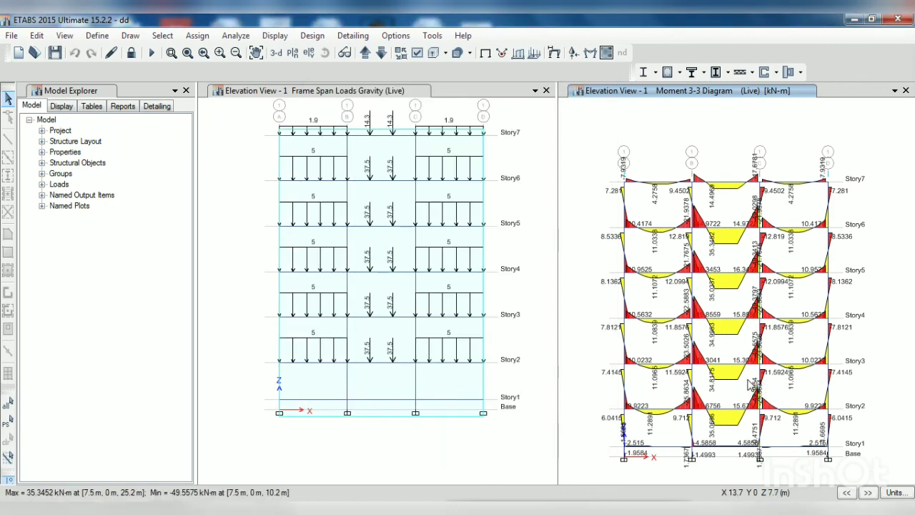